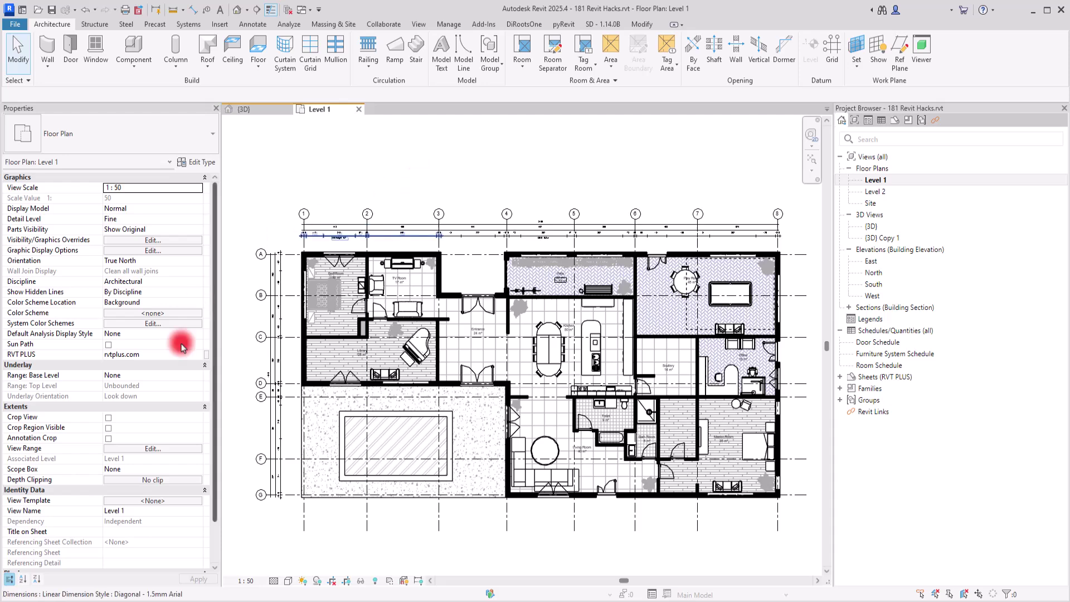
# Set the Level 1 floor plan's underlay base level to Level 1.
pyautogui.click(11, 377)
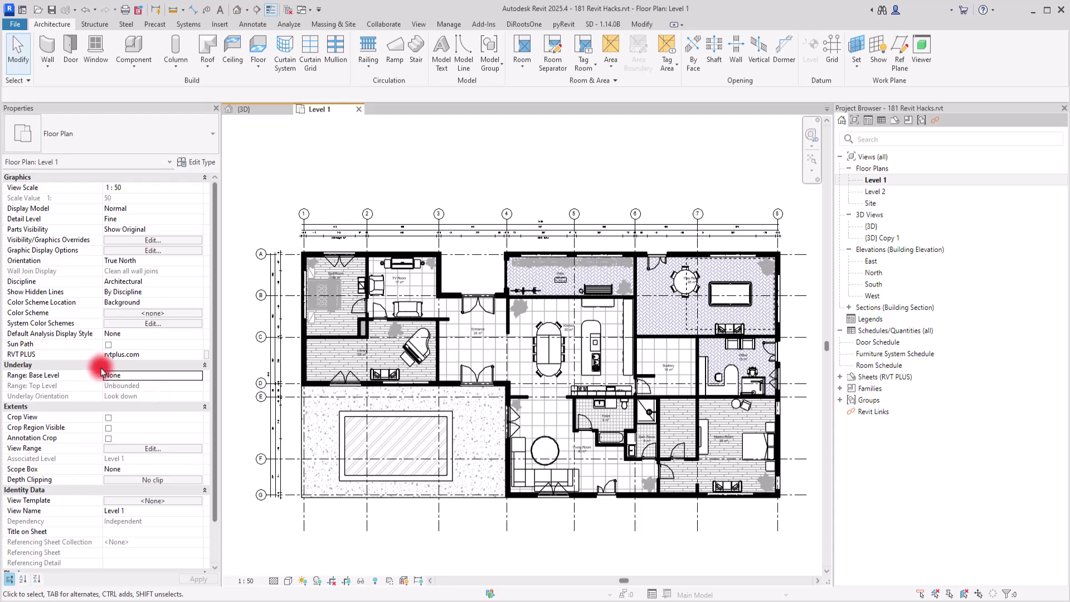
pyautogui.click(200, 375)
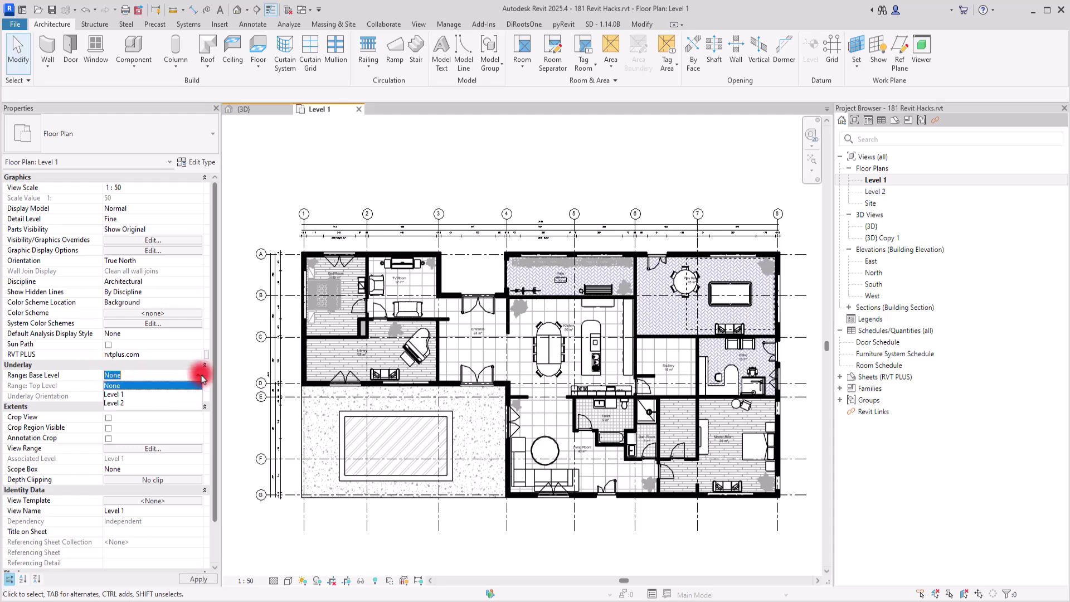
pyautogui.click(120, 394)
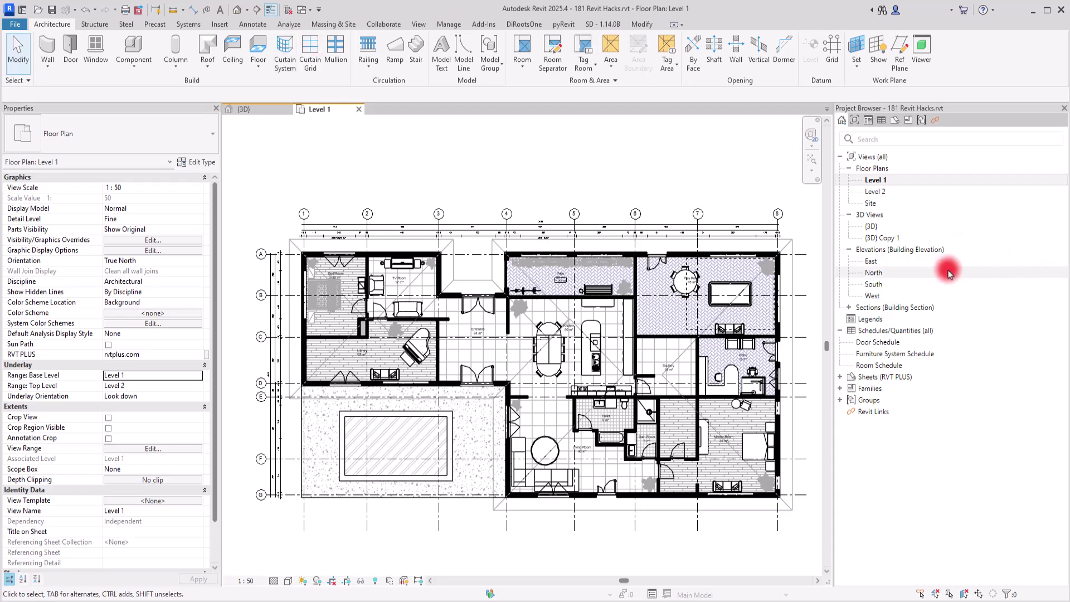
# Inspect the roof and building from several angles in the {3D} Copy 1 view, and return to the Level 1 floor plan.
pyautogui.doubleClick(886, 239)
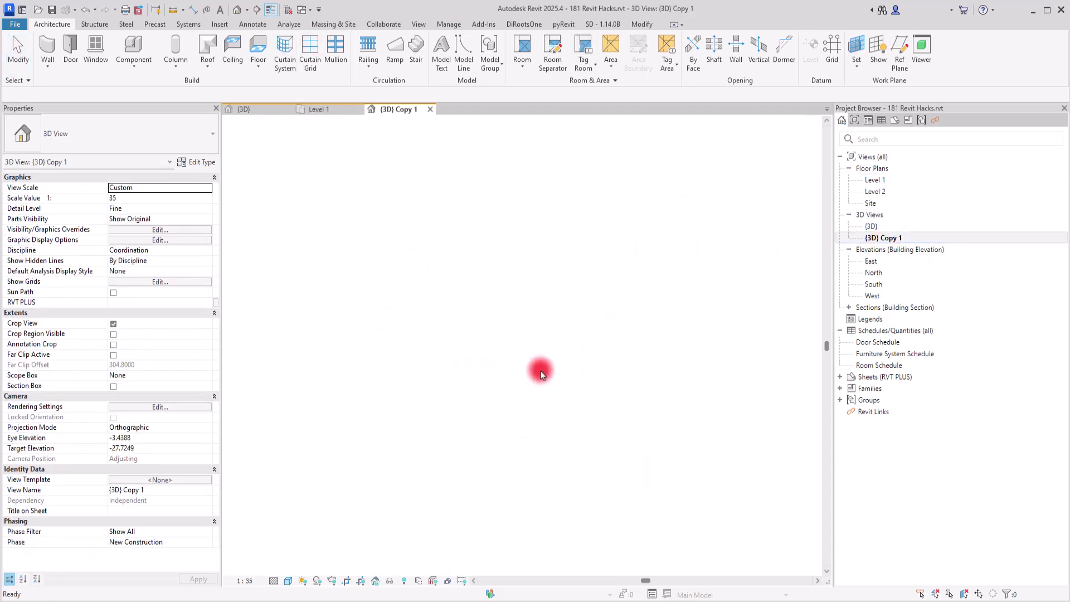
pyautogui.scroll(2, 449, 279)
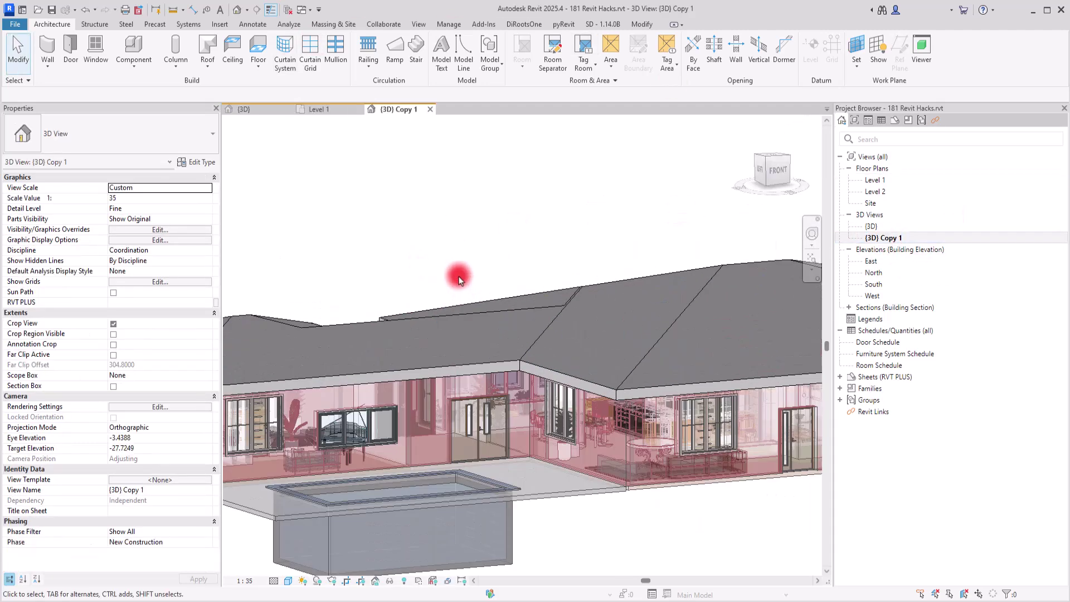
pyautogui.scroll(-1, 455, 285)
pyautogui.keyDown('shift'); pyautogui.moveTo(454, 286); pyautogui.dragTo(610, 471, button='middle'); pyautogui.keyUp('shift')
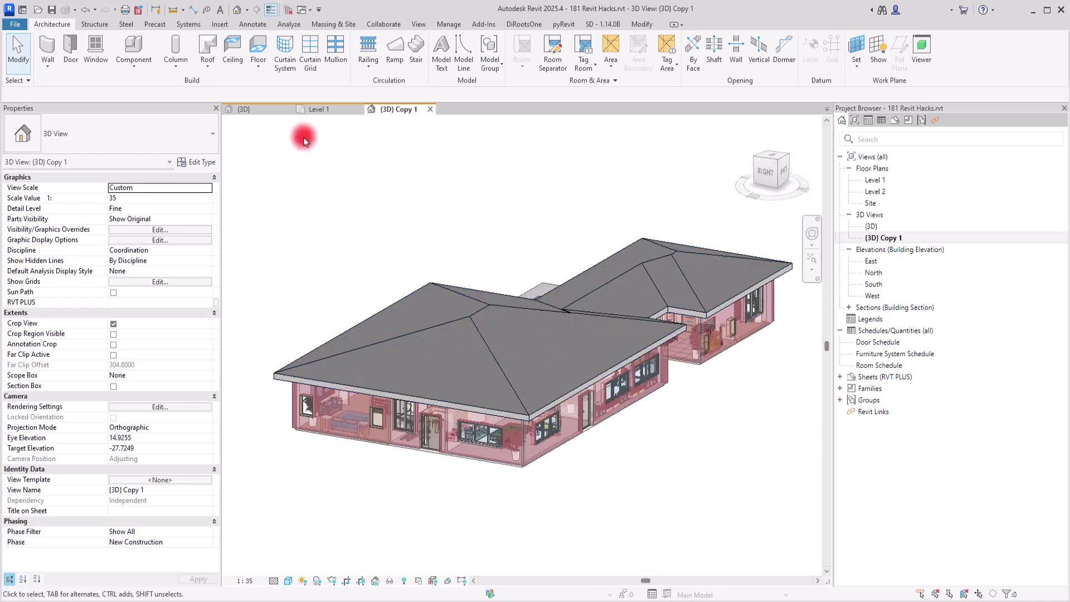
pyautogui.click(316, 111)
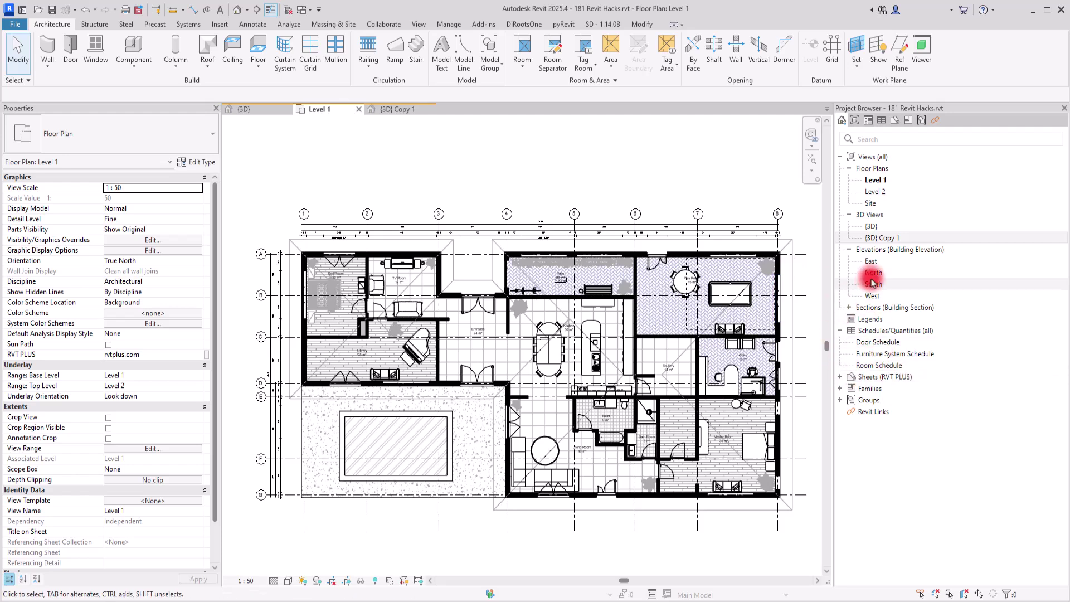
# In the West elevation, start the Level tool with plan view creation enabled for ceiling, floor and structural plans.
pyautogui.doubleClick(874, 296)
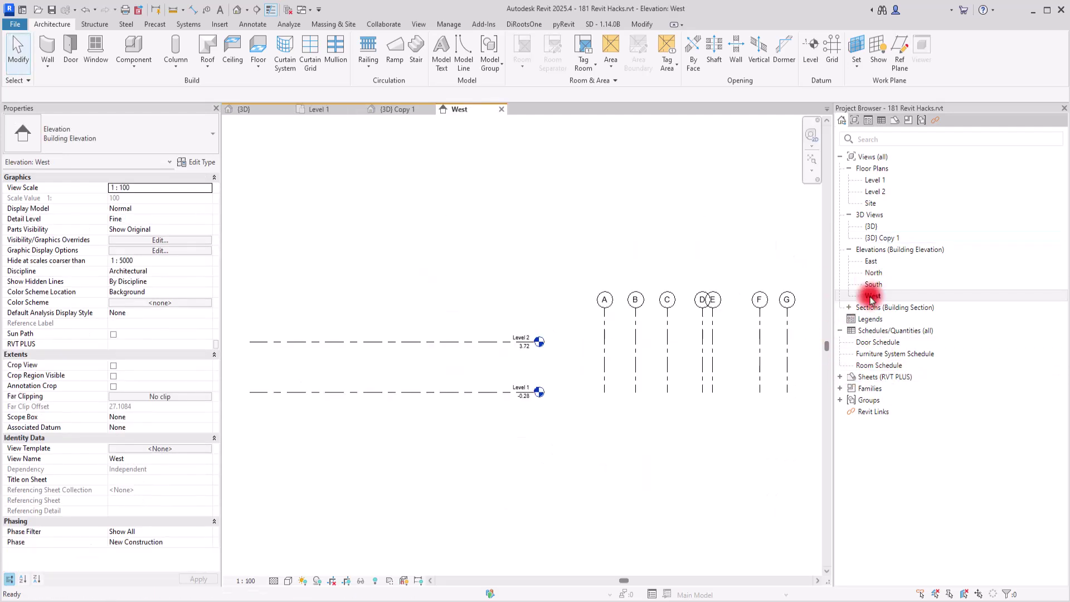
pyautogui.moveTo(632, 293); pyautogui.dragTo(636, 293, button='middle')
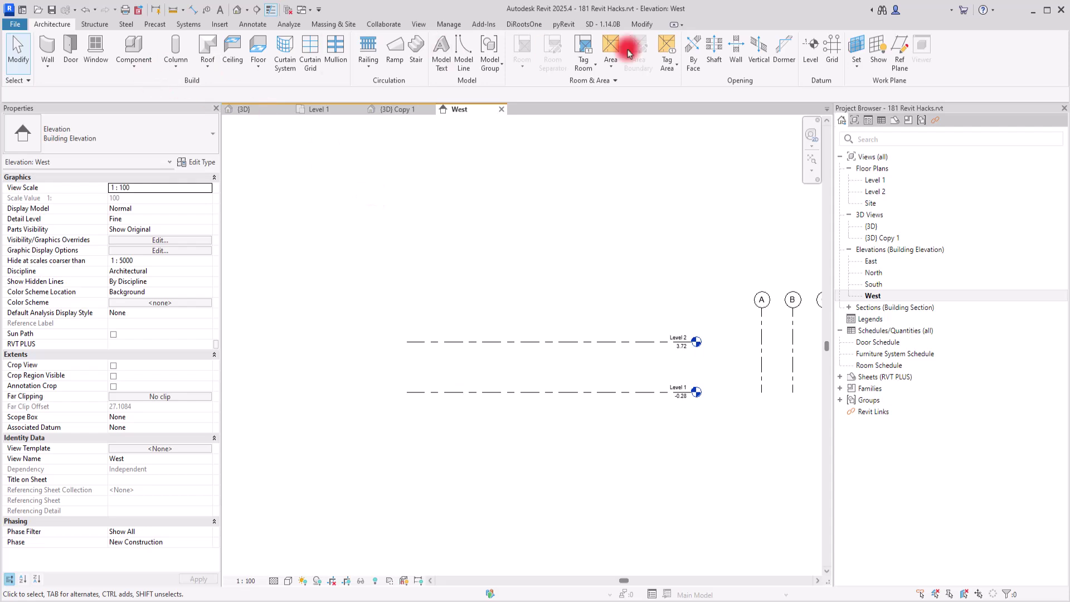
pyautogui.click(814, 53)
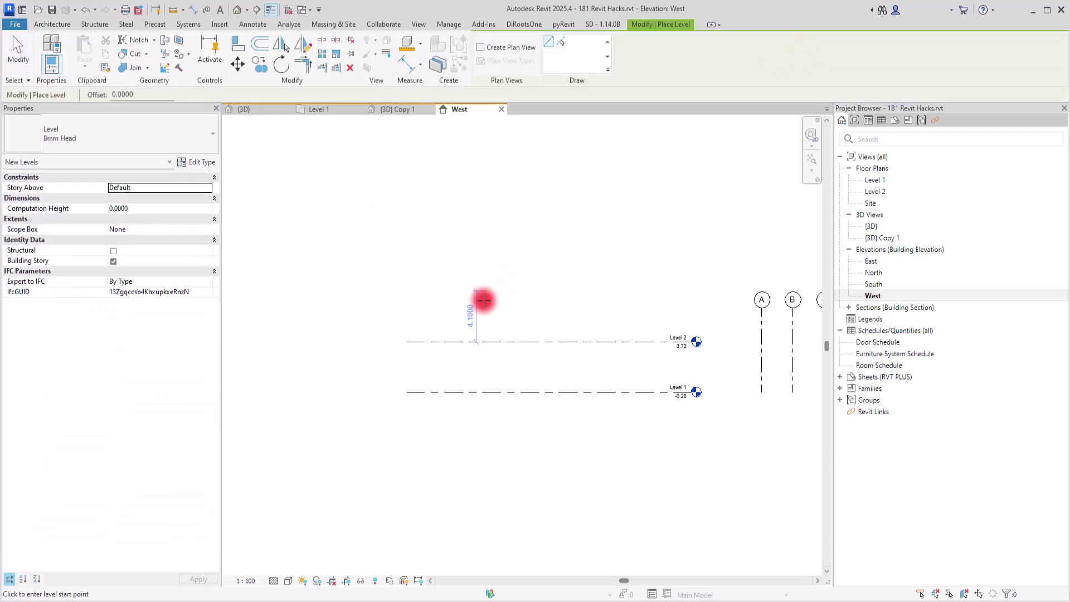
pyautogui.click(481, 48)
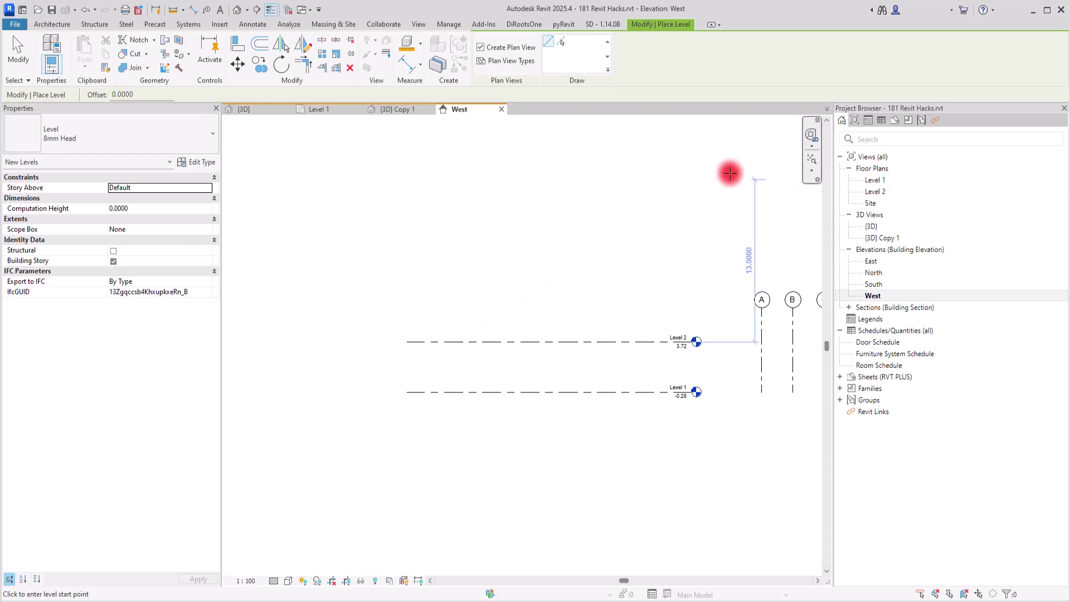
pyautogui.click(493, 64)
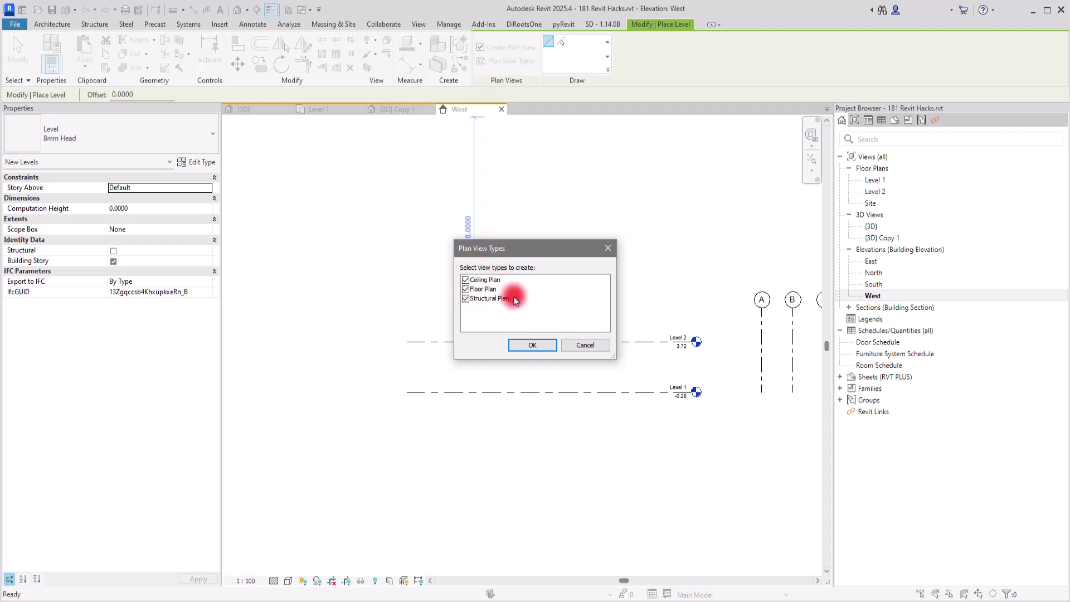
pyautogui.click(466, 288)
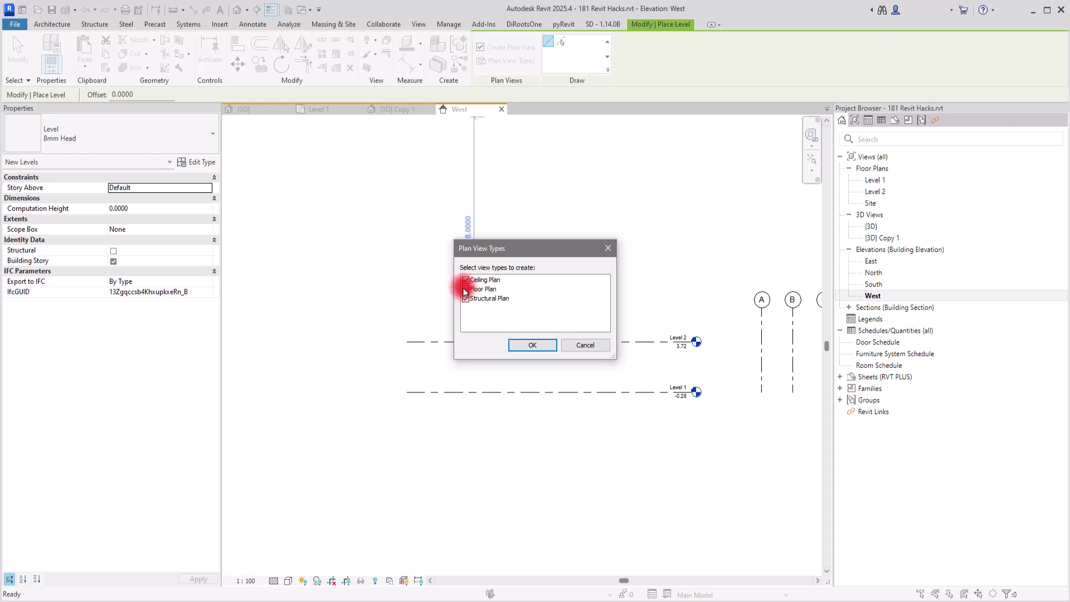
pyautogui.click(466, 289)
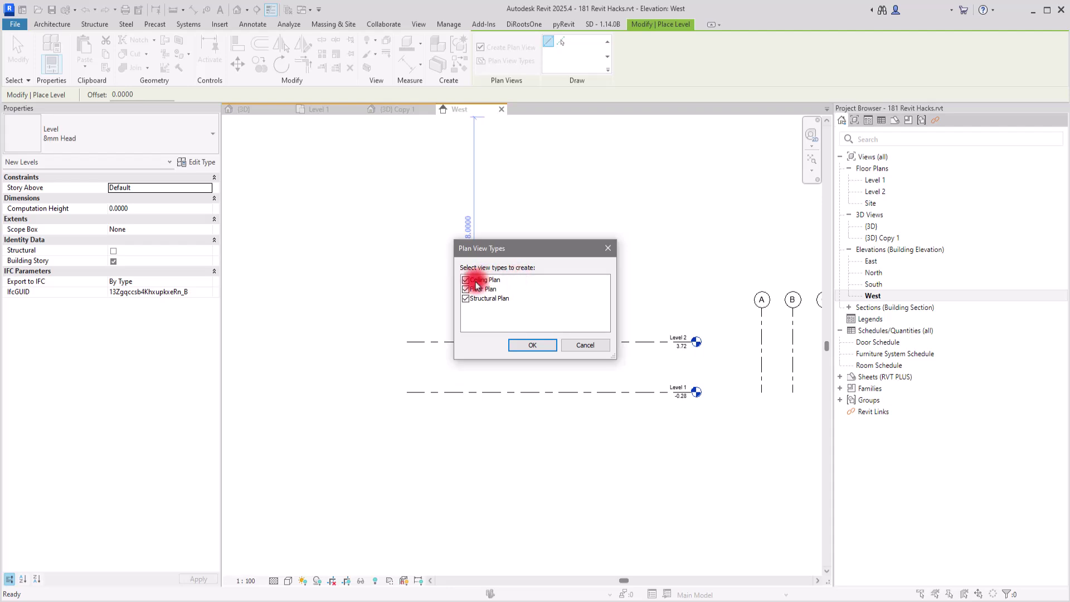
pyautogui.click(529, 345)
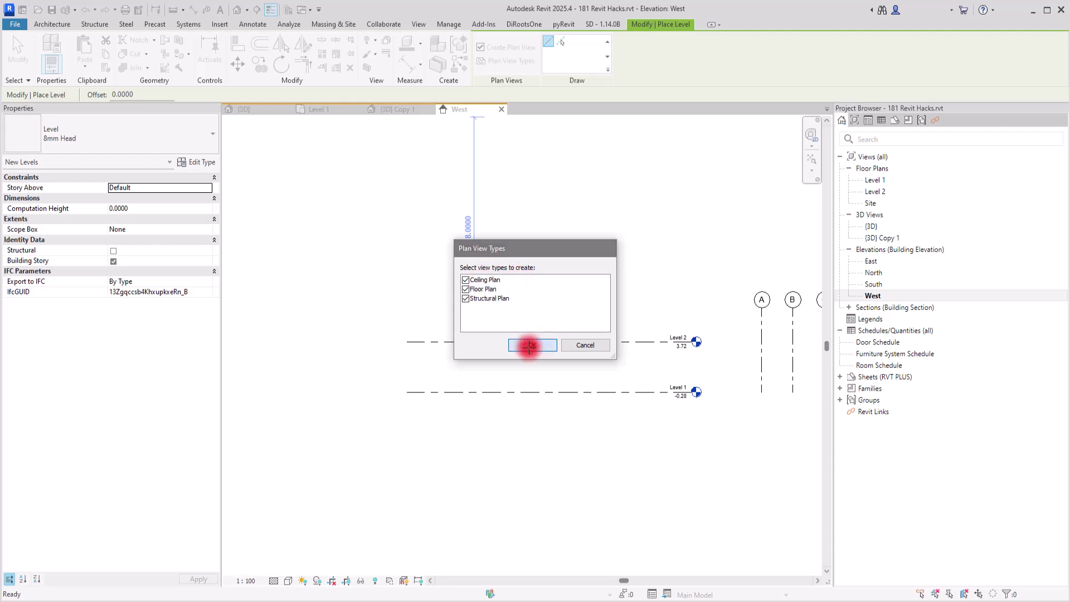
# Draw a new level about 3.2 m above Level 2, aligned with the existing levels, and expand the ceiling plans list.
pyautogui.click(407, 301)
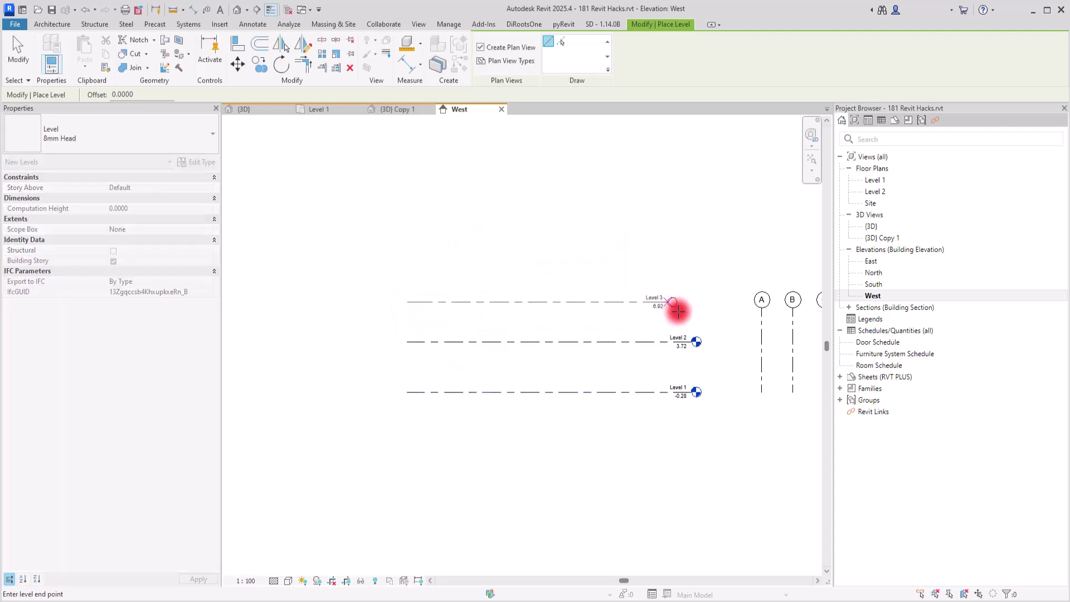
pyautogui.click(695, 303)
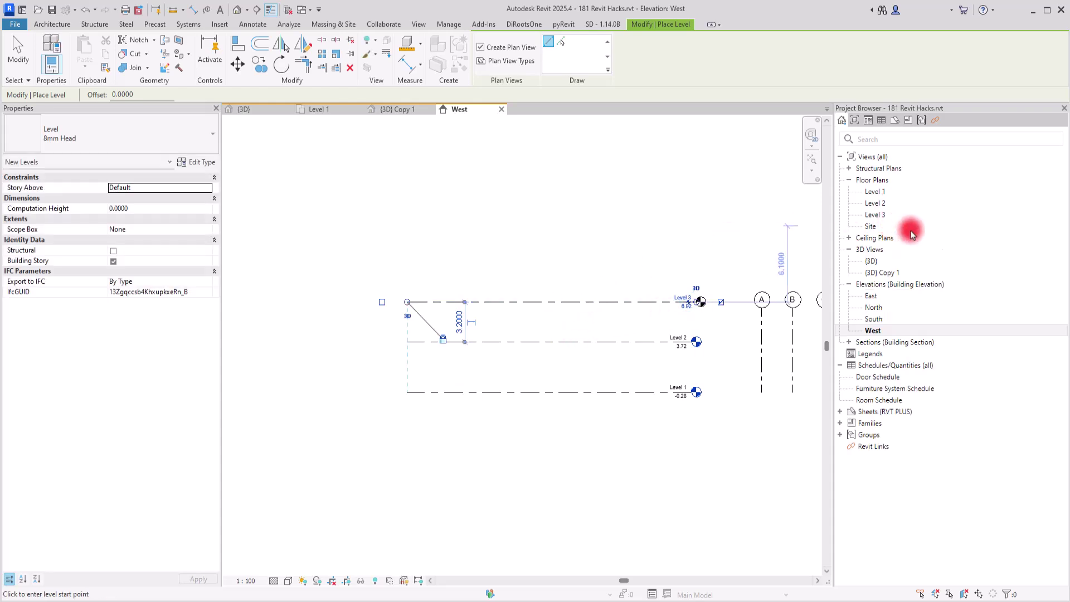
pyautogui.press('Escape')
pyautogui.doubleClick(875, 237)
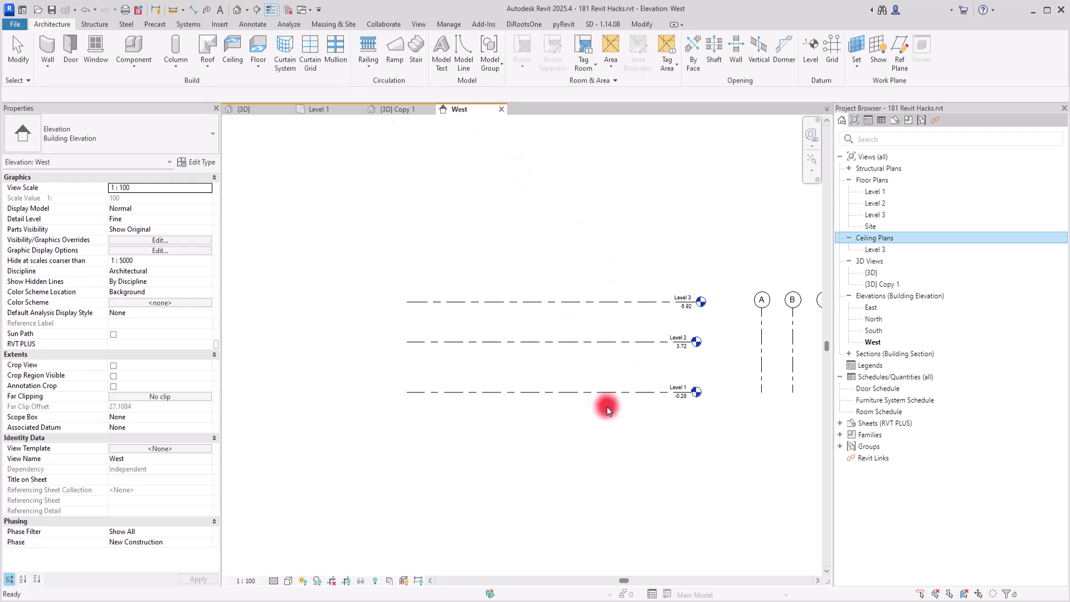
pyautogui.click(525, 163)
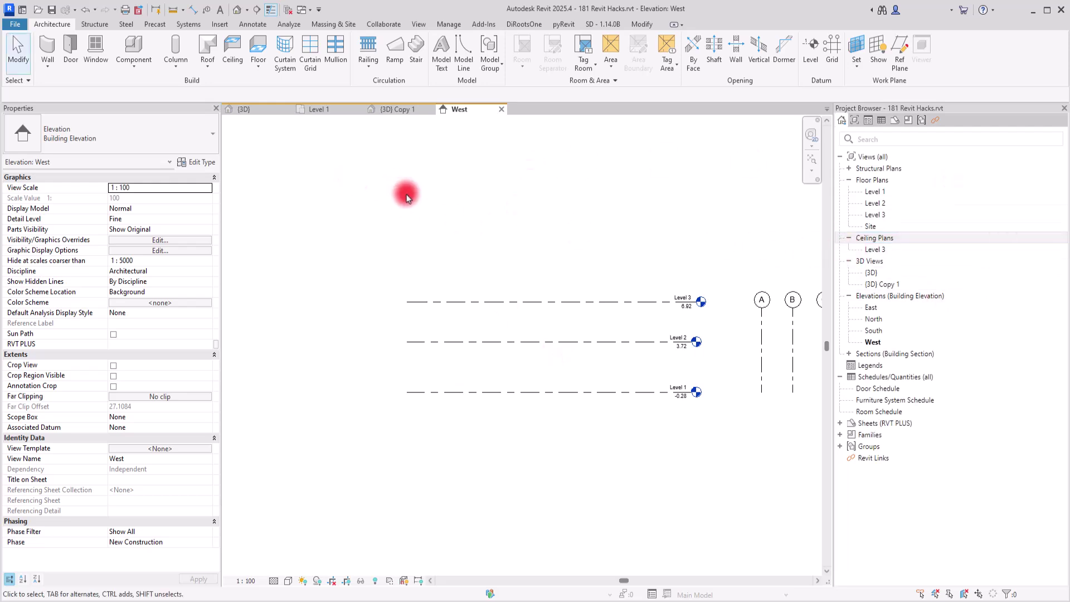
# Create reflected ceiling plan views for Level 1 and Level 2.
pyautogui.click(412, 25)
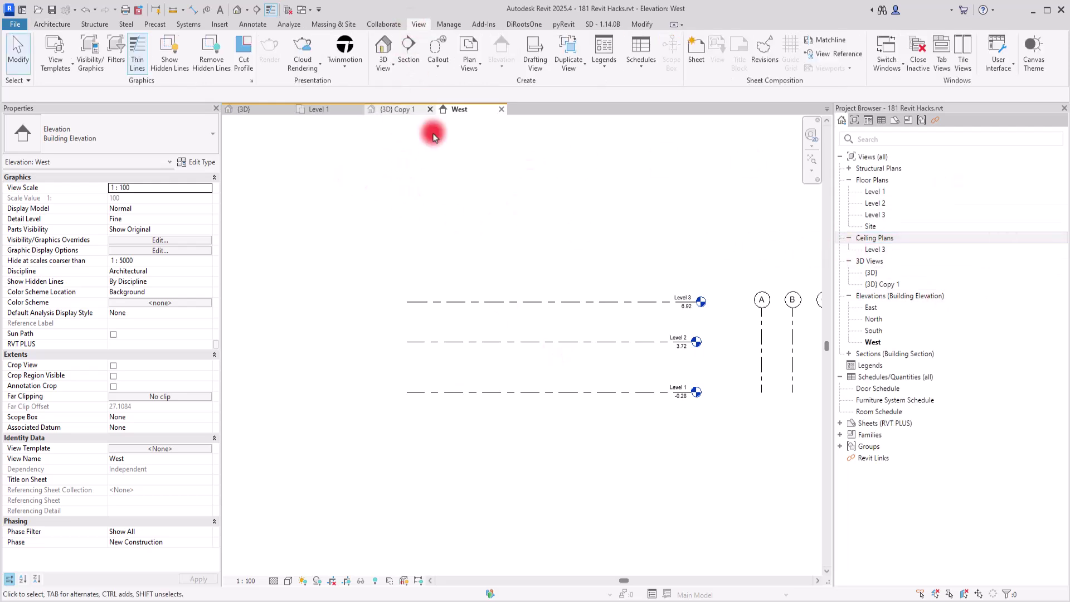
pyautogui.click(469, 75)
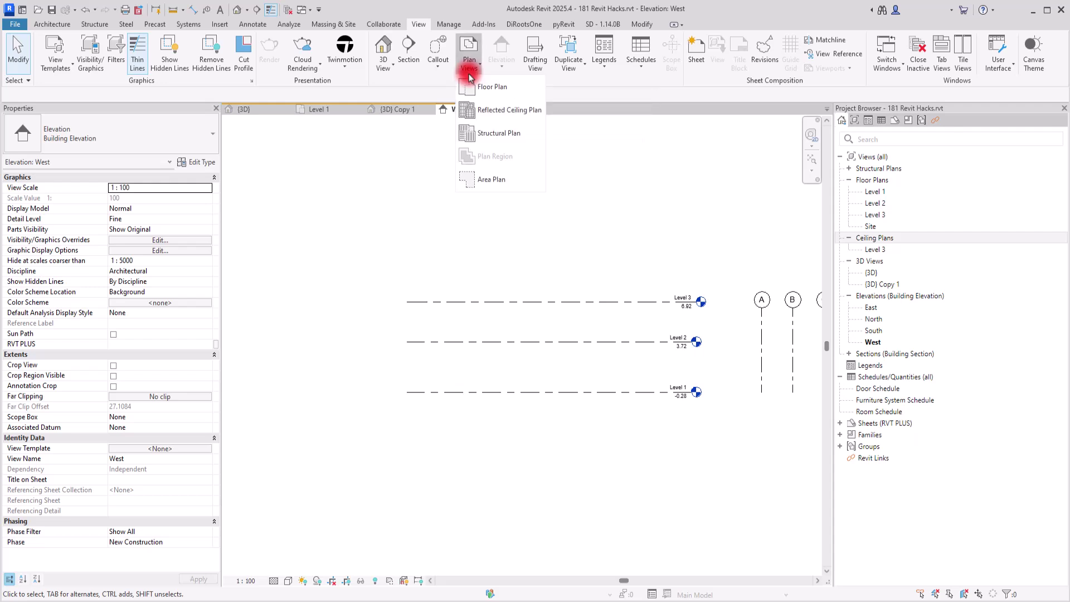
pyautogui.click(499, 120)
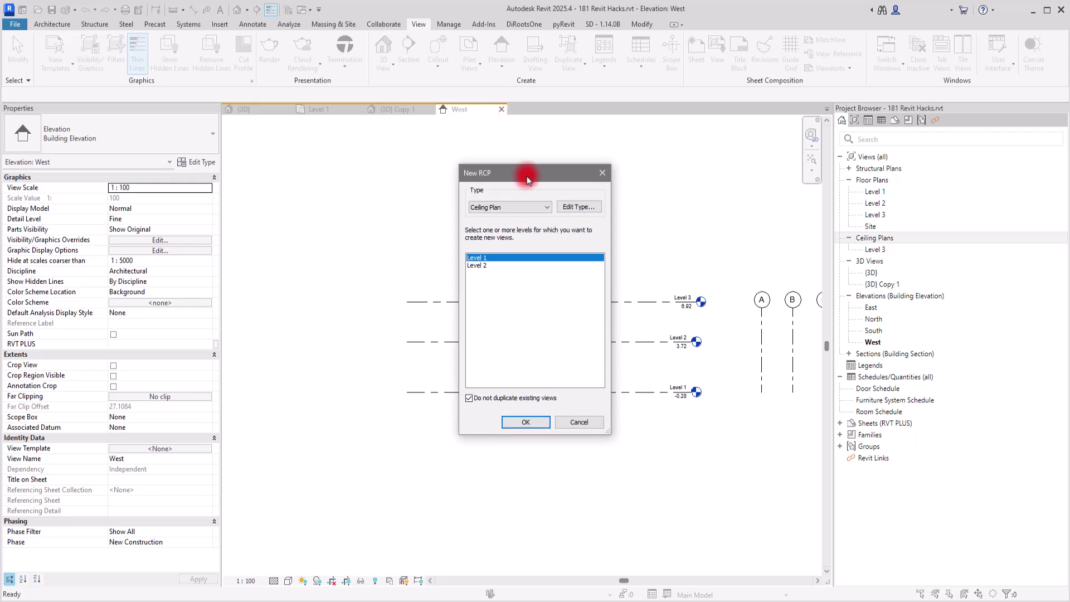
pyautogui.keyDown('shift'); pyautogui.click(479, 266); pyautogui.keyUp('shift')
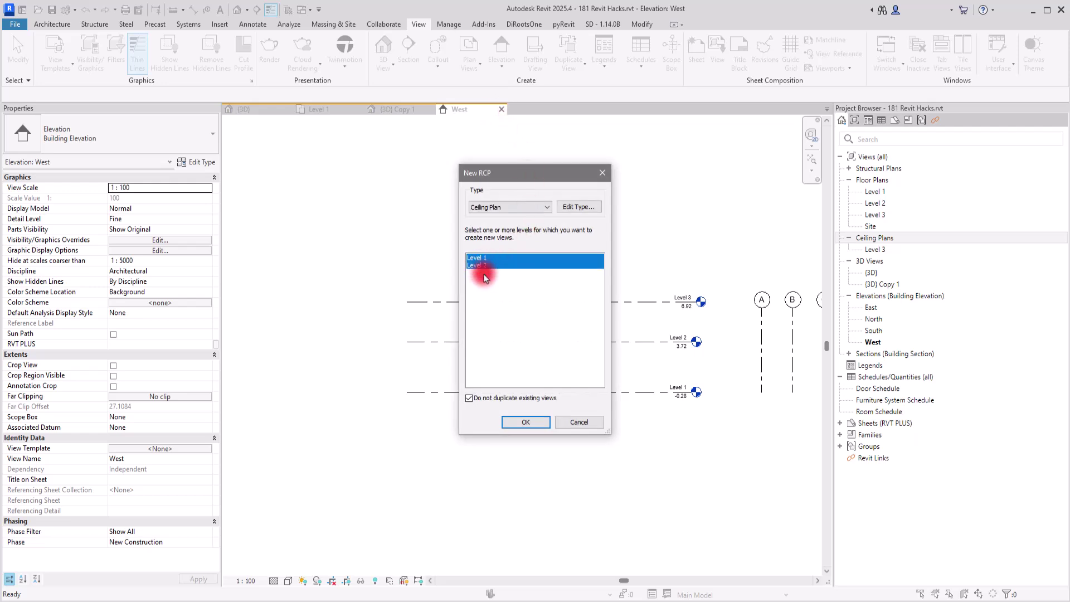
pyautogui.click(526, 422)
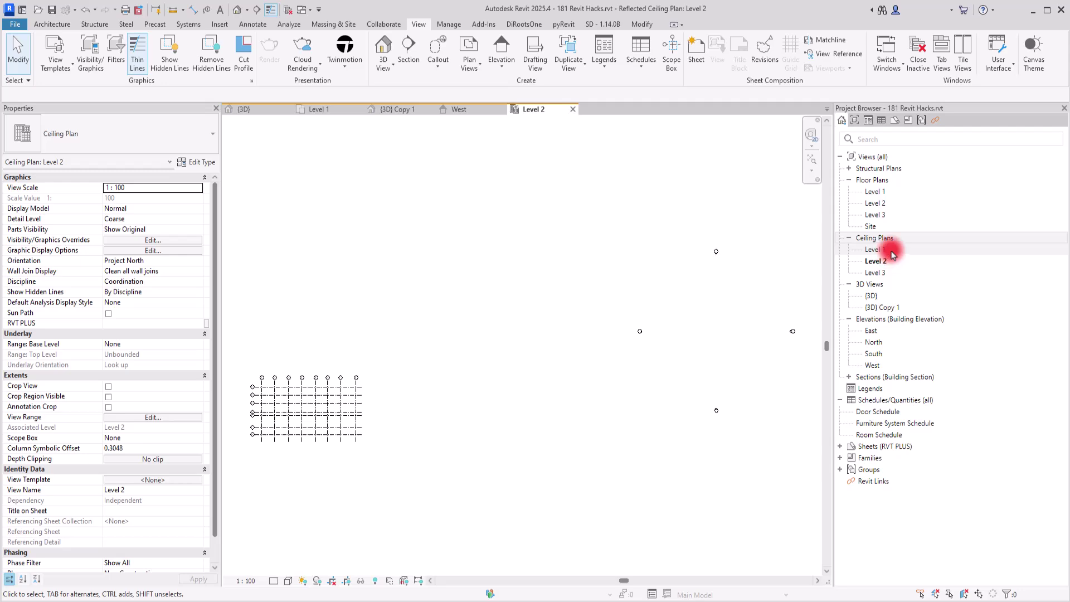
# Open the Level 1 ceiling plan and examine how the roof outline, walls and windows are displayed.
pyautogui.doubleClick(891, 250)
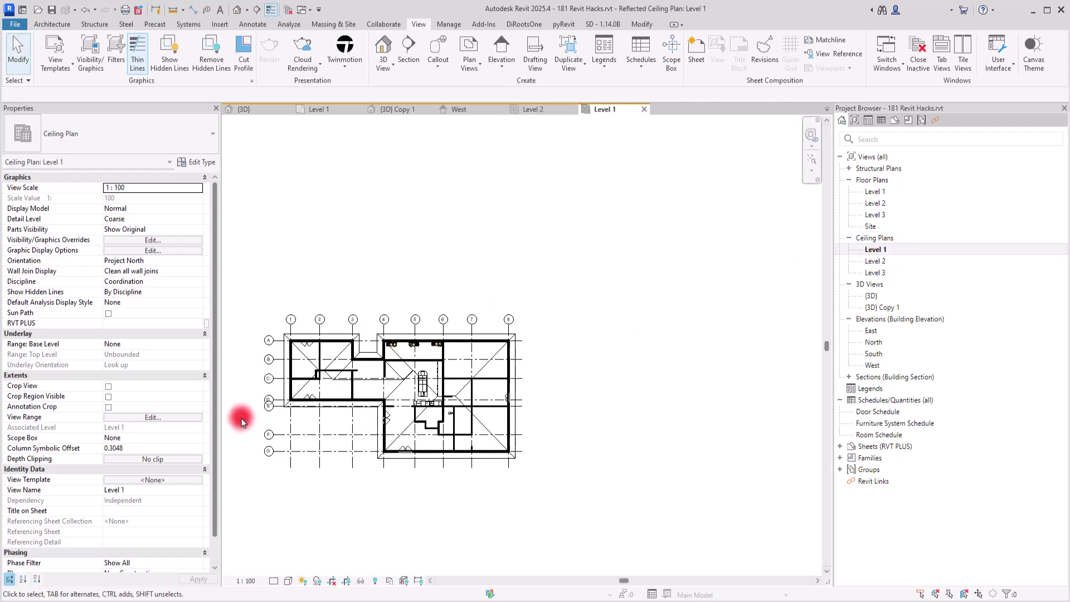
pyautogui.scroll(5, 241, 422)
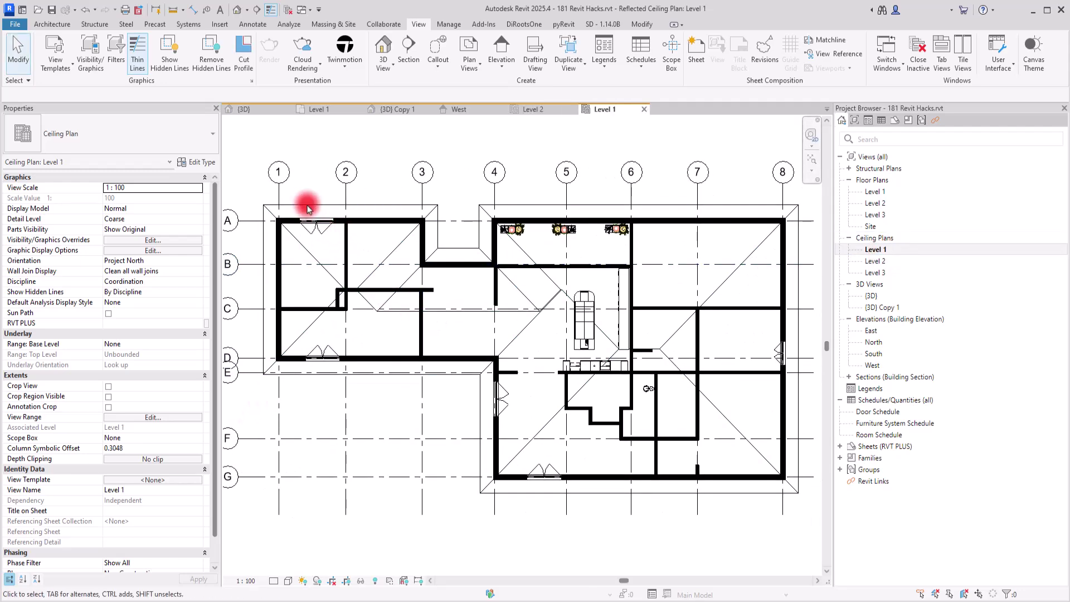
pyautogui.click(308, 209)
pyautogui.click(306, 184)
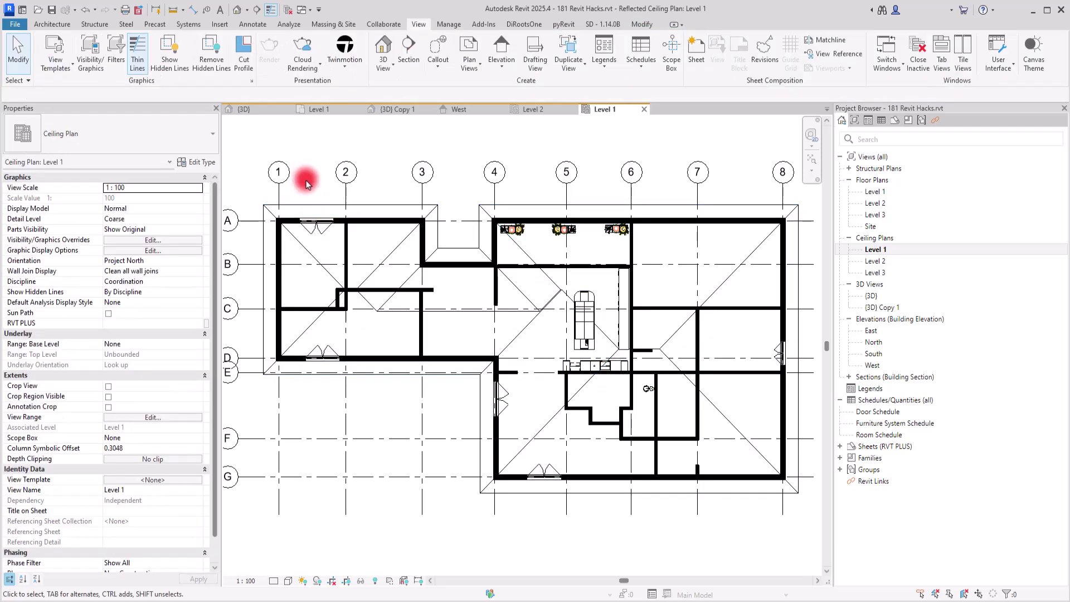
pyautogui.click(304, 211)
pyautogui.click(304, 174)
pyautogui.scroll(3, 262, 211)
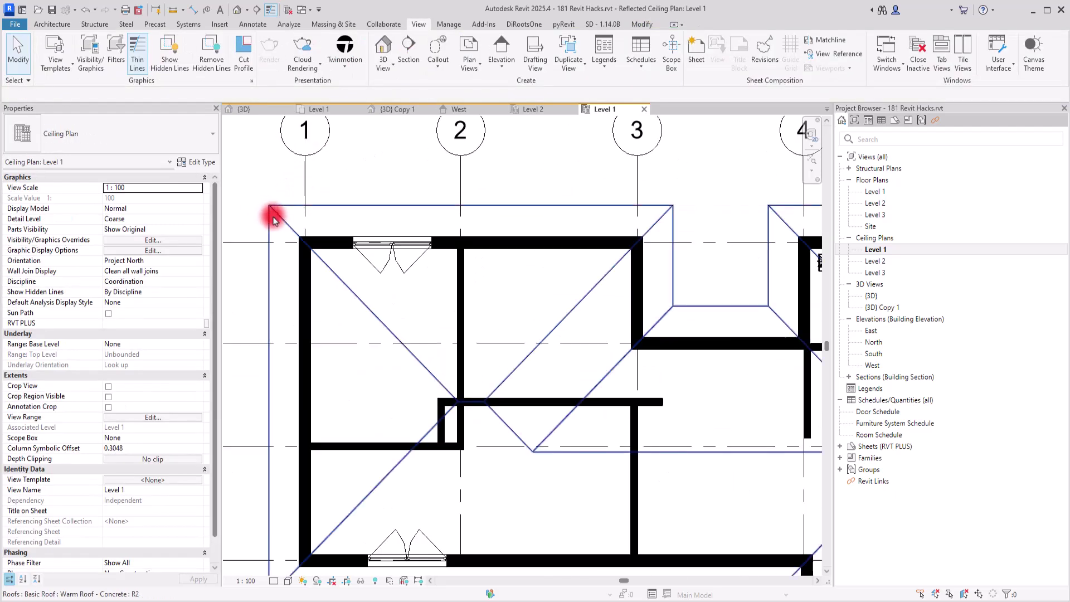
pyautogui.scroll(3, 273, 220)
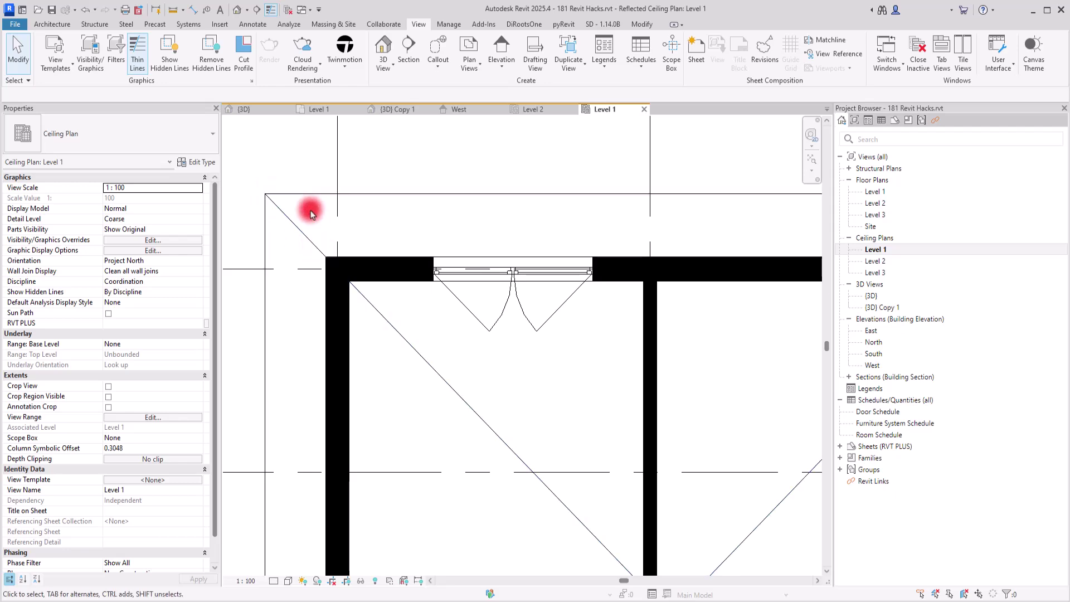
pyautogui.scroll(-5, 311, 211)
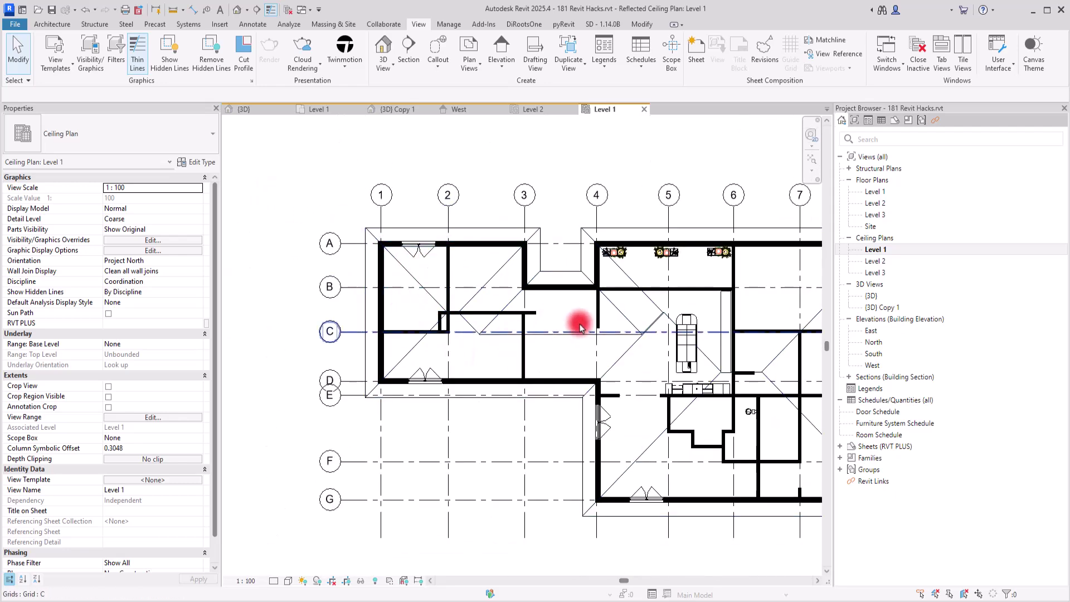
pyautogui.moveTo(616, 315); pyautogui.dragTo(553, 287, button='middle')
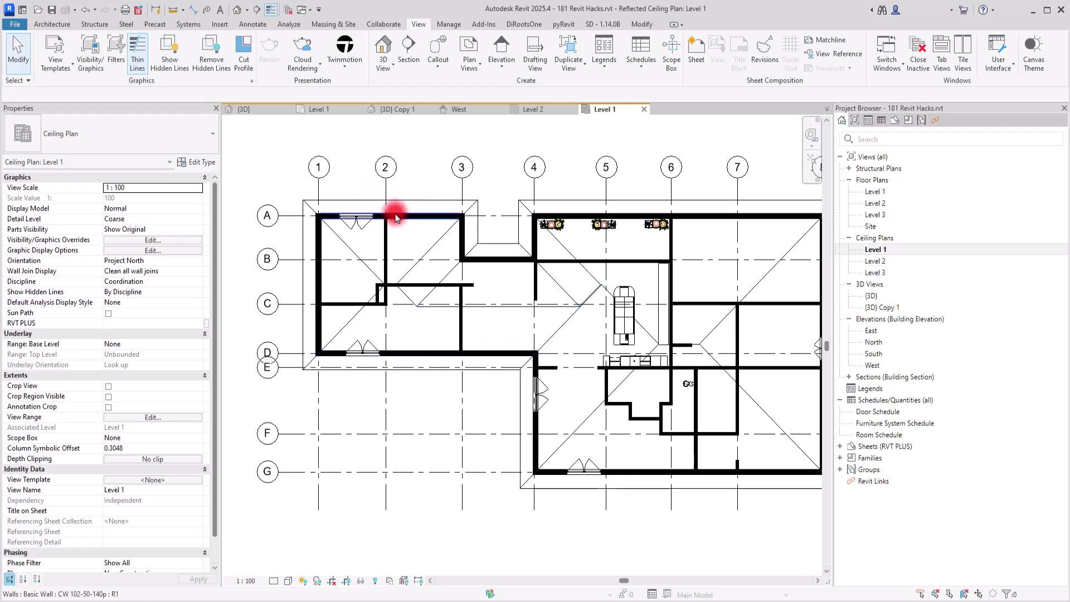
pyautogui.moveTo(652, 292); pyautogui.dragTo(644, 291, button='middle')
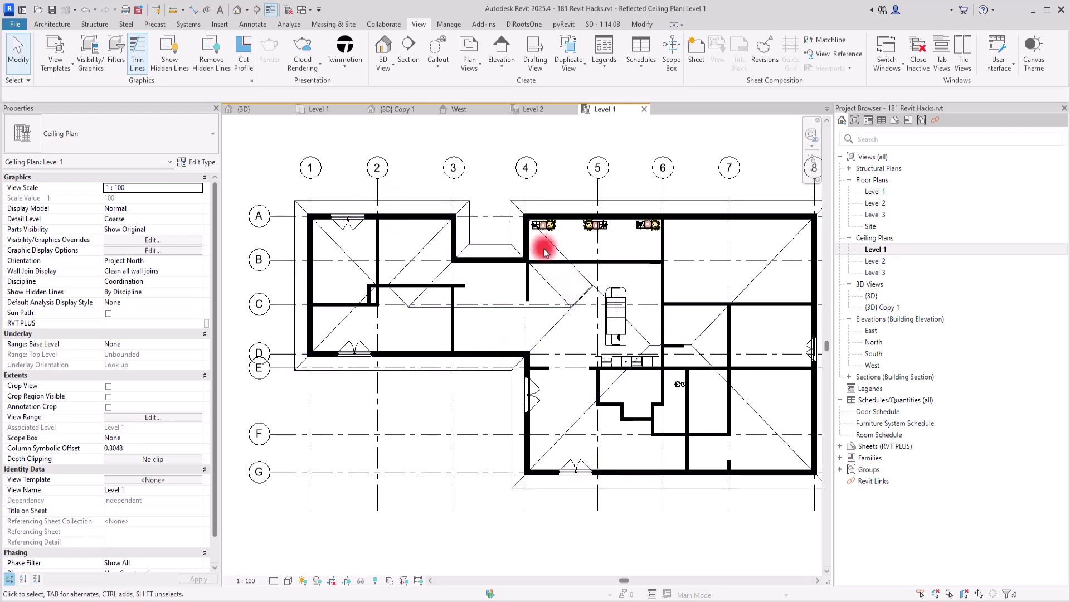
# Return to the Level 1 floor plan and check its view range for the upper wall of the TV Room.
pyautogui.click(316, 109)
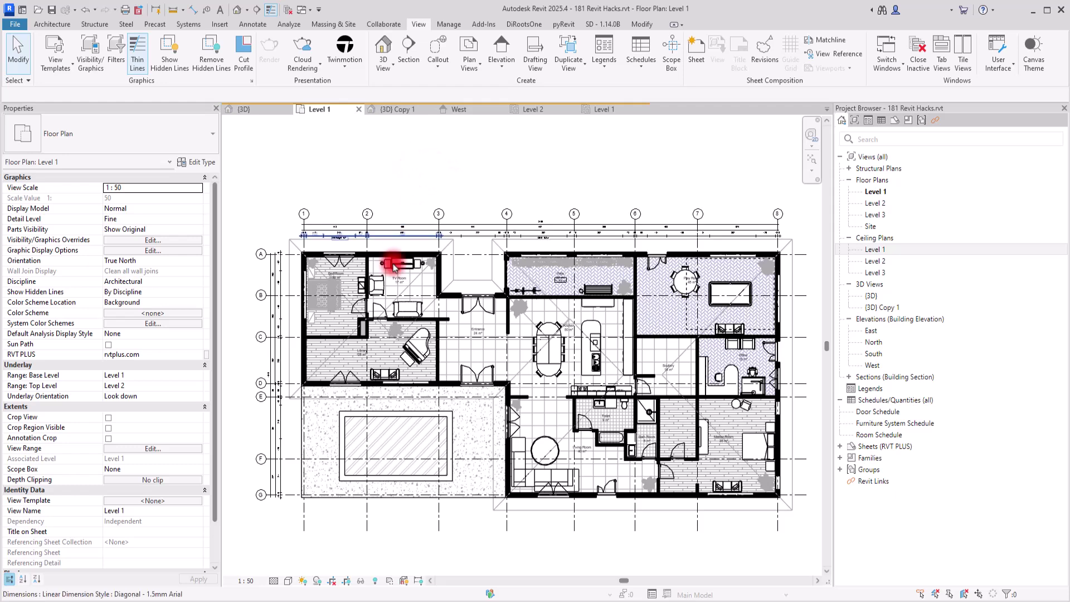
pyautogui.scroll(5, 379, 250)
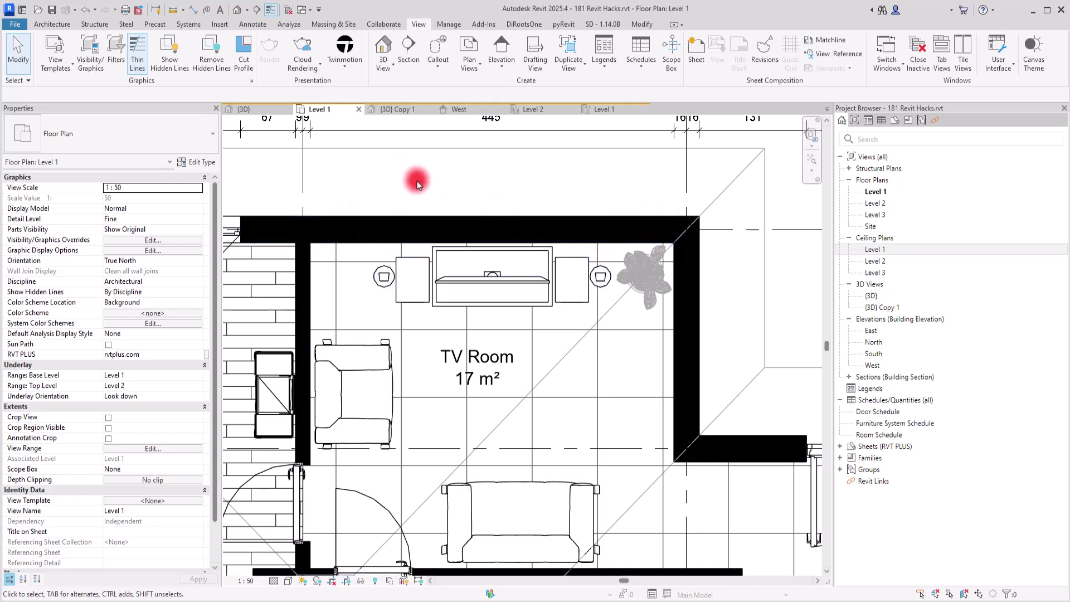
pyautogui.click(128, 452)
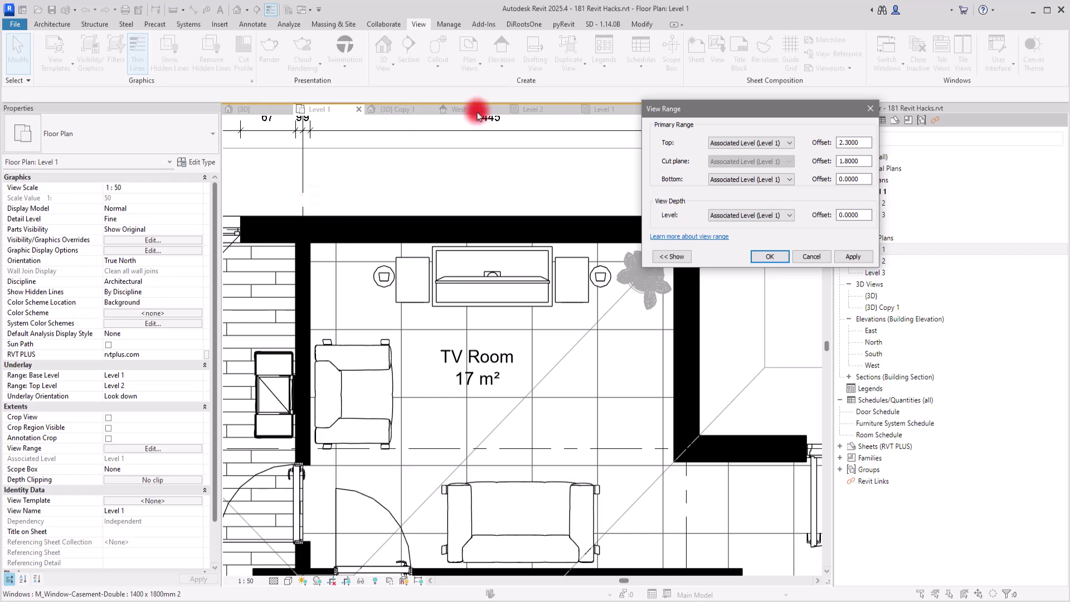
pyautogui.click(812, 257)
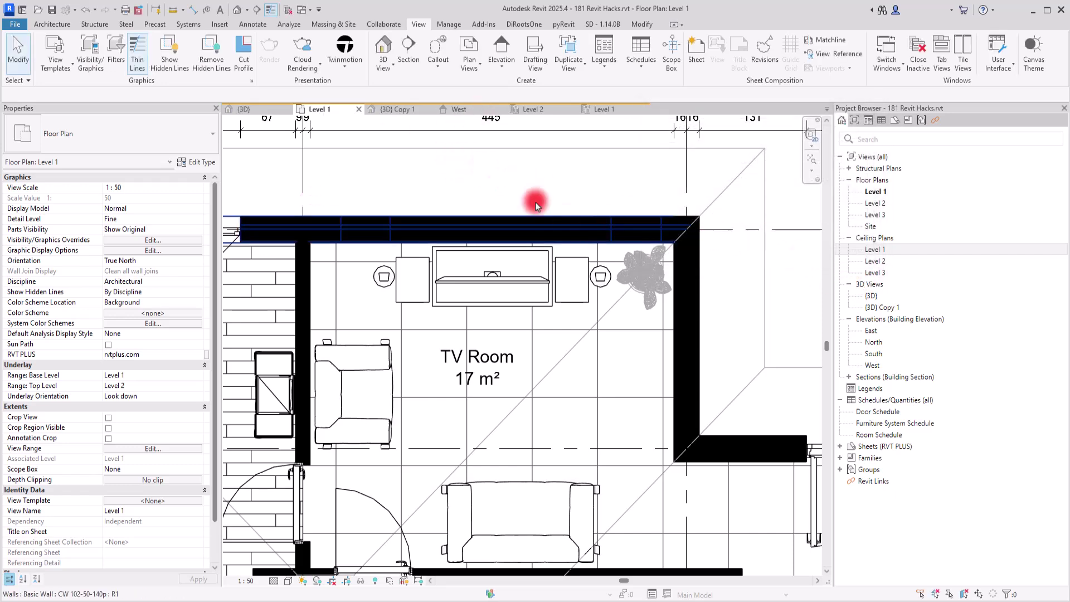
# Create a rectangular plan region across the TV Room's upper wall and set its cut plane offset to 1 above Level 1.
pyautogui.click(467, 67)
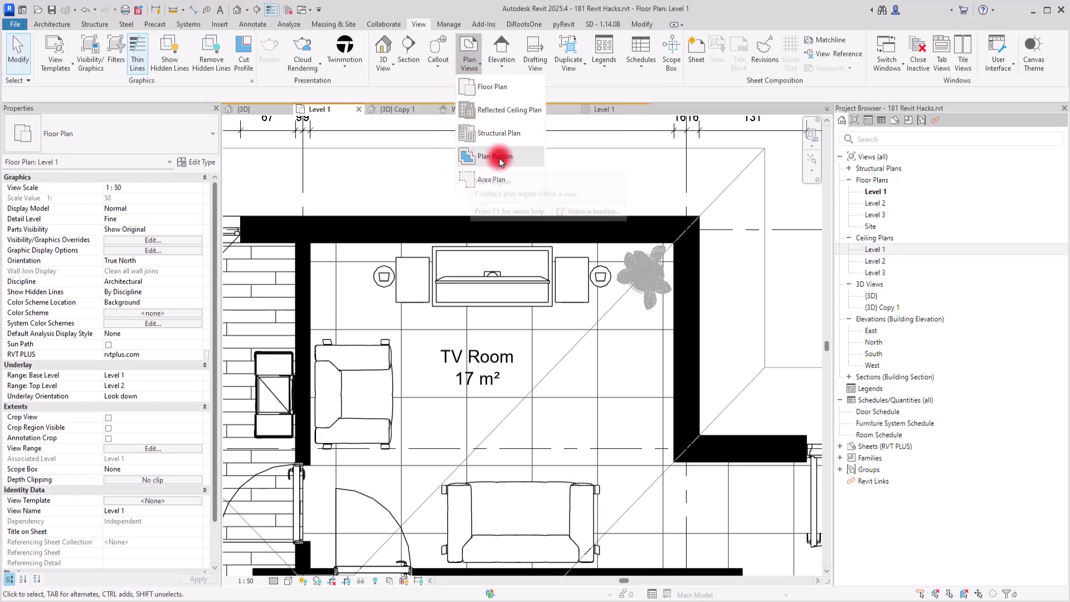
pyautogui.click(533, 161)
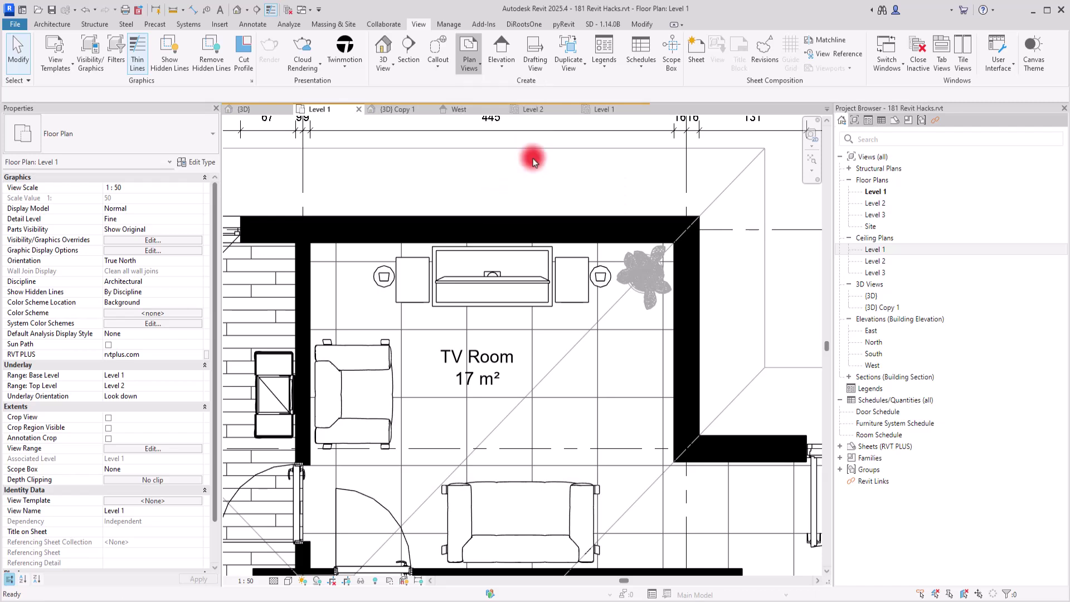
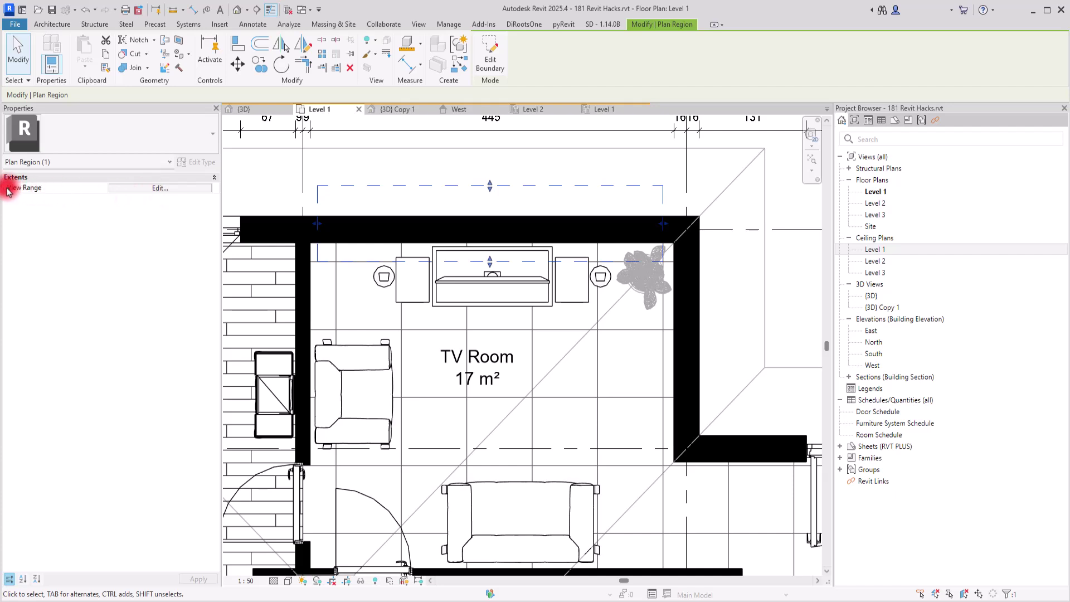
pyautogui.click(132, 190)
pyautogui.moveTo(841, 162); pyautogui.dragTo(702, 165)
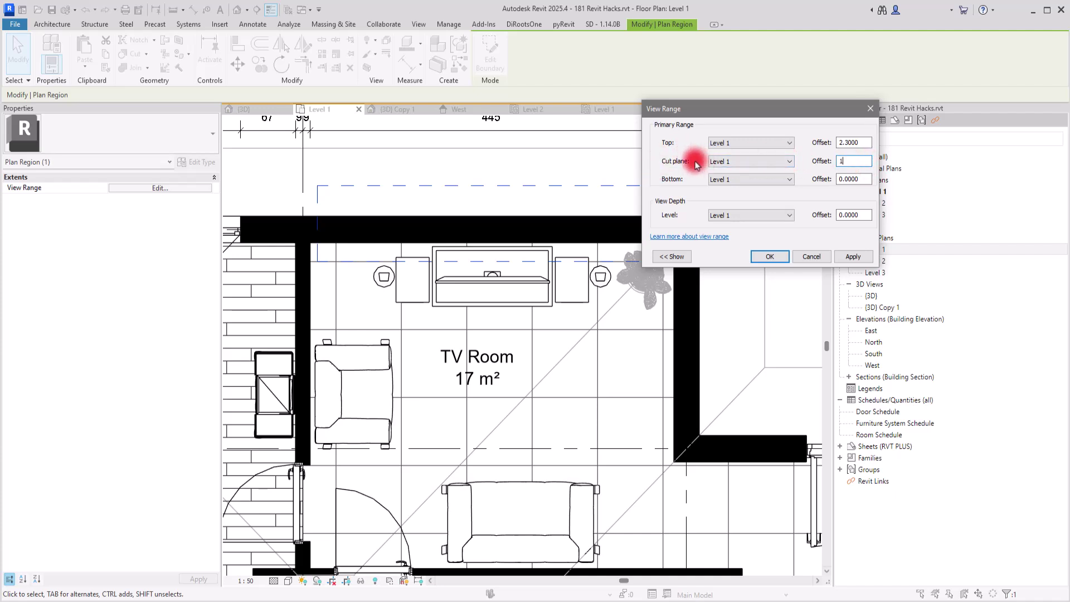
pyautogui.write('1')
pyautogui.click(848, 258)
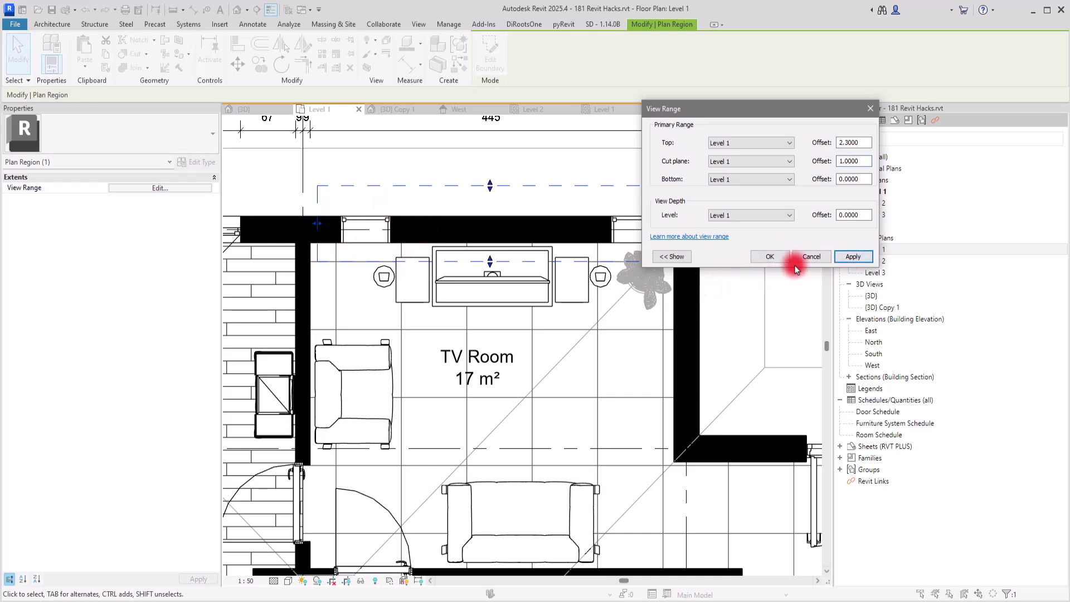
pyautogui.click(772, 257)
pyautogui.click(724, 165)
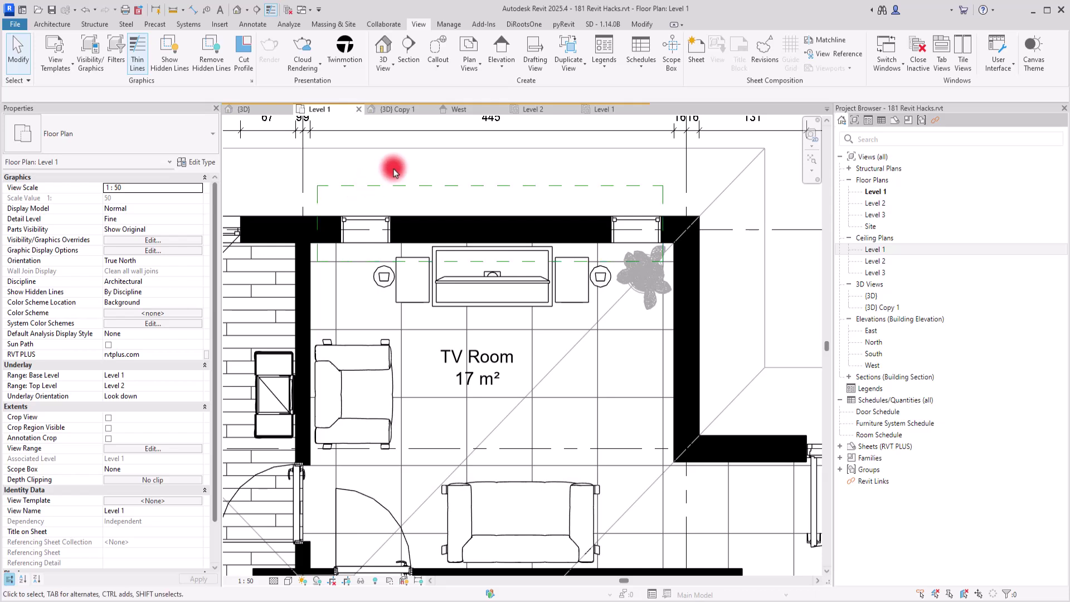
# Compare the view range of the Level 1 floor plan with that of the TV Room plan region.
pyautogui.click(386, 183)
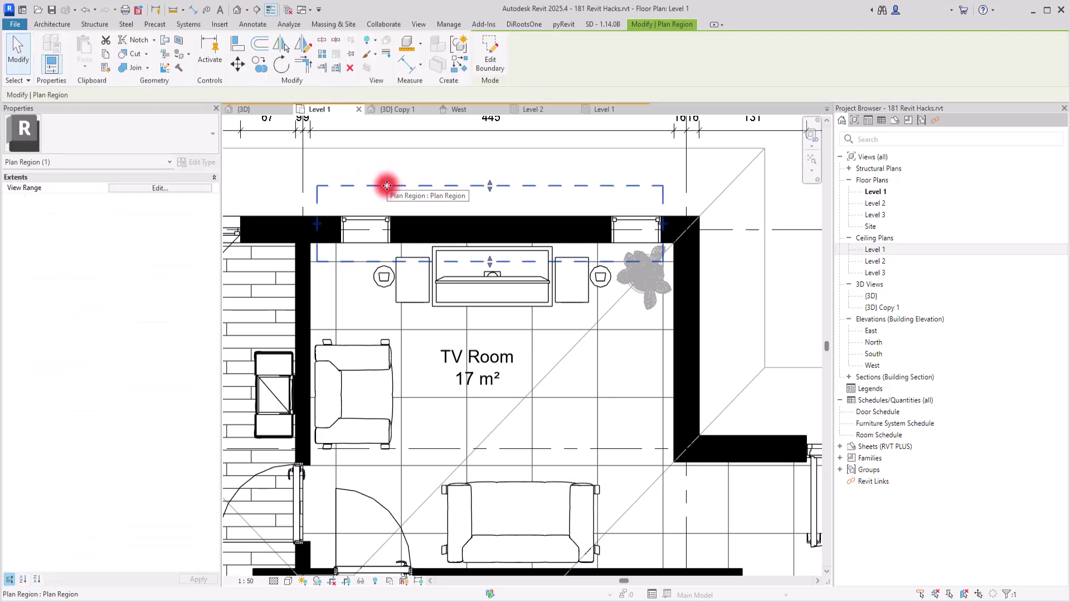
pyautogui.press('Down')
pyautogui.click(407, 158)
pyautogui.scroll(-3, 379, 162)
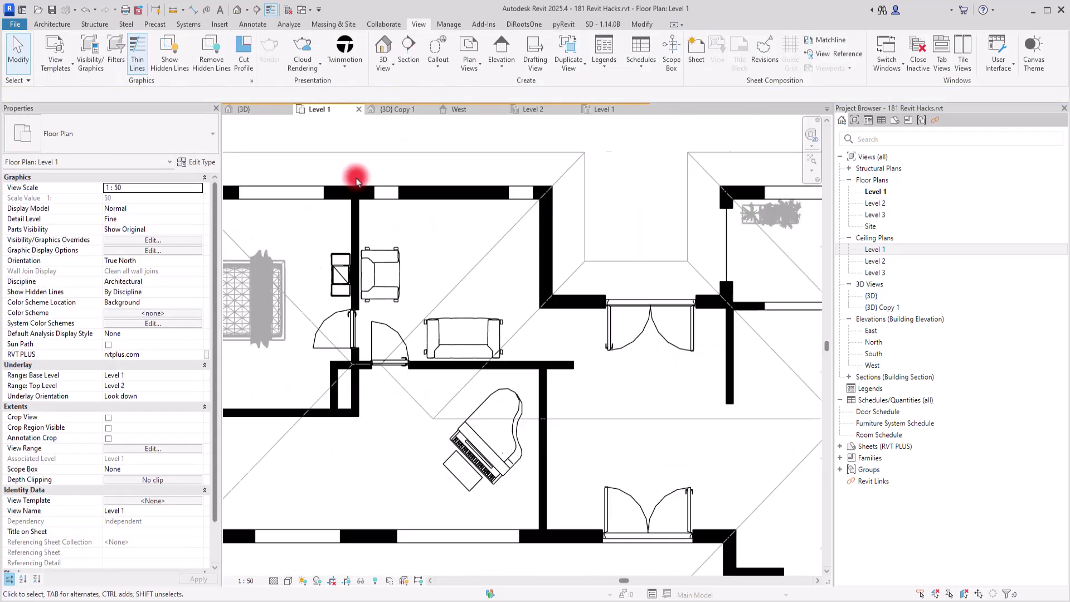
pyautogui.click(128, 452)
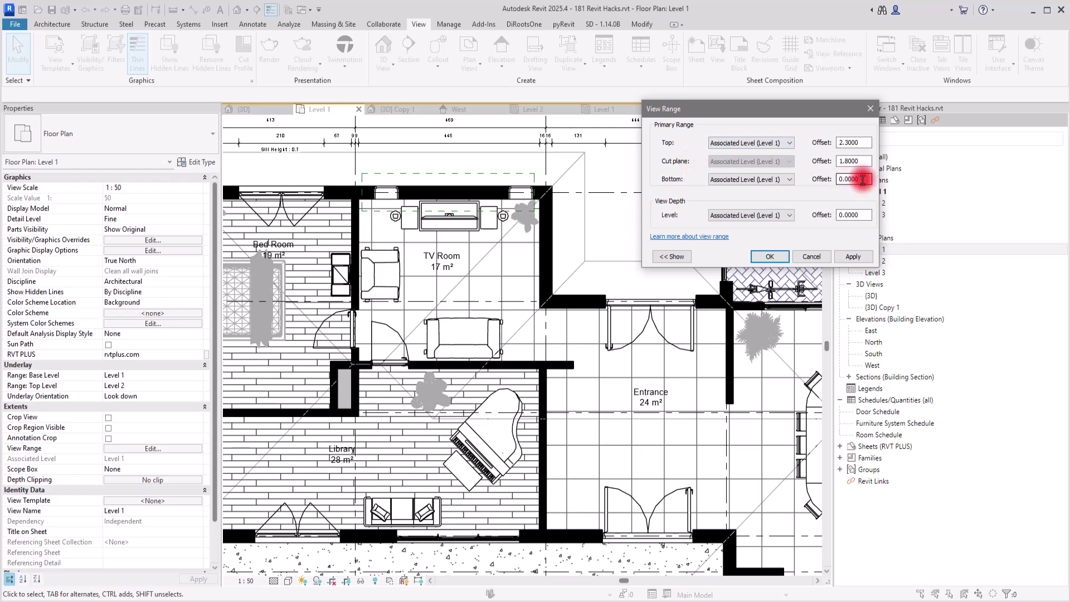
pyautogui.click(870, 109)
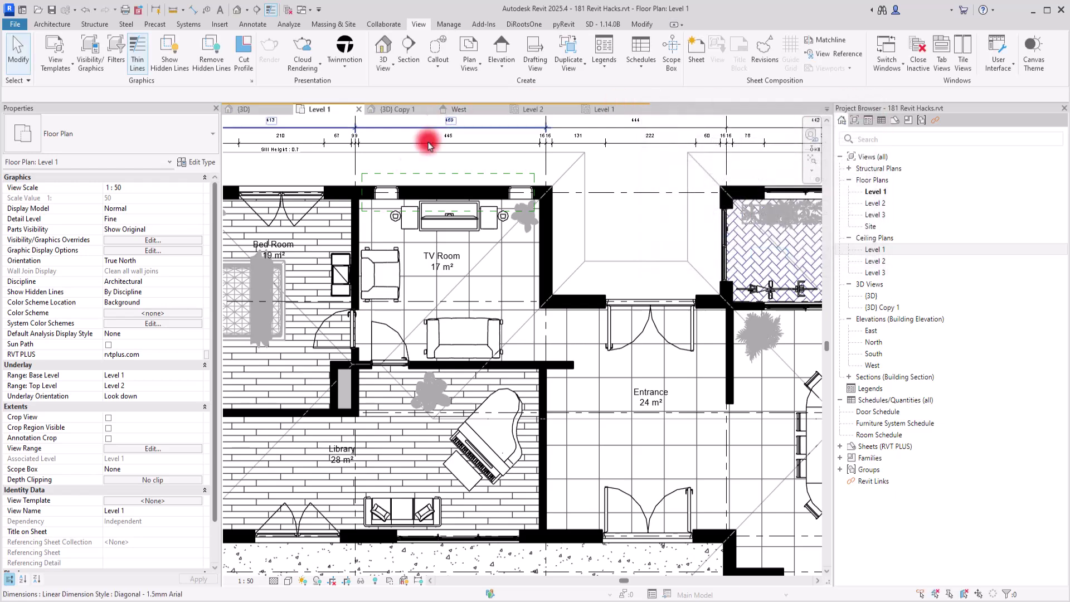
pyautogui.click(395, 177)
pyautogui.click(145, 189)
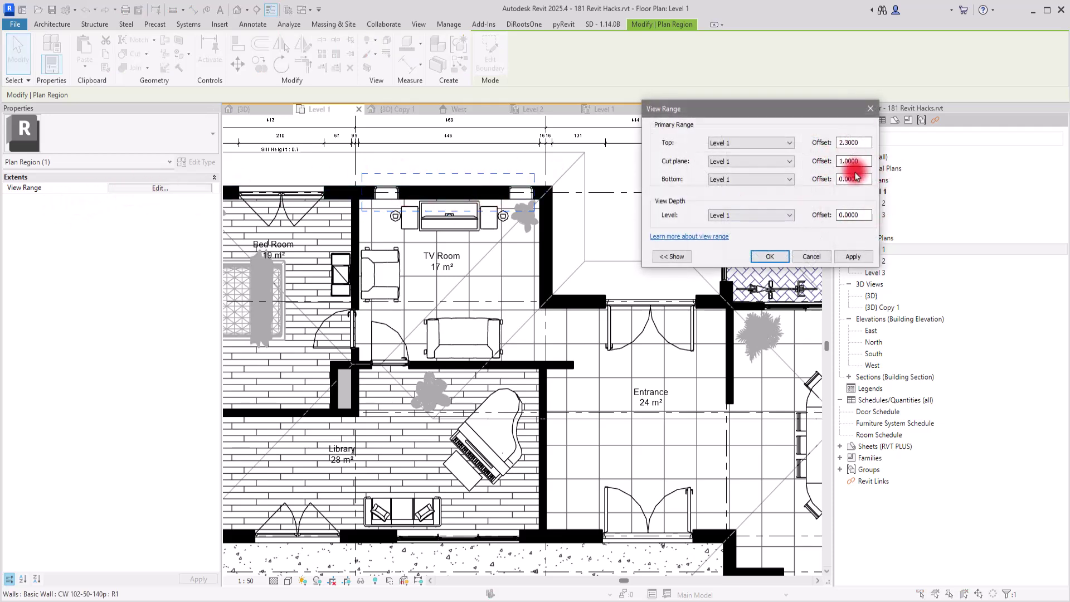
pyautogui.click(869, 113)
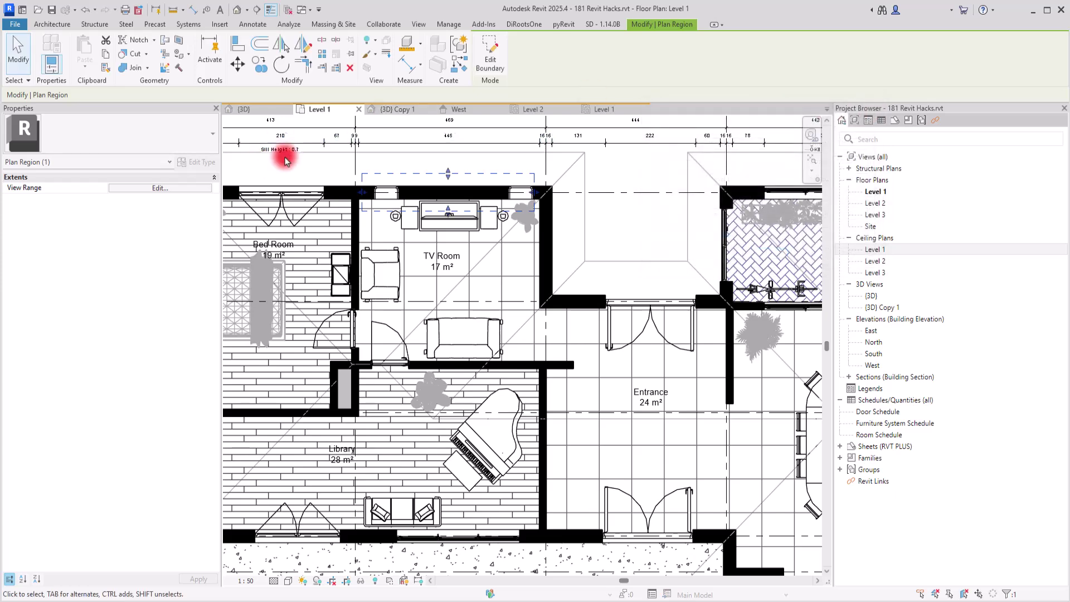
# Shrink the TV Room plan region so its two long edges sit just outside the faces of the upper wall.
pyautogui.scroll(3, 404, 164)
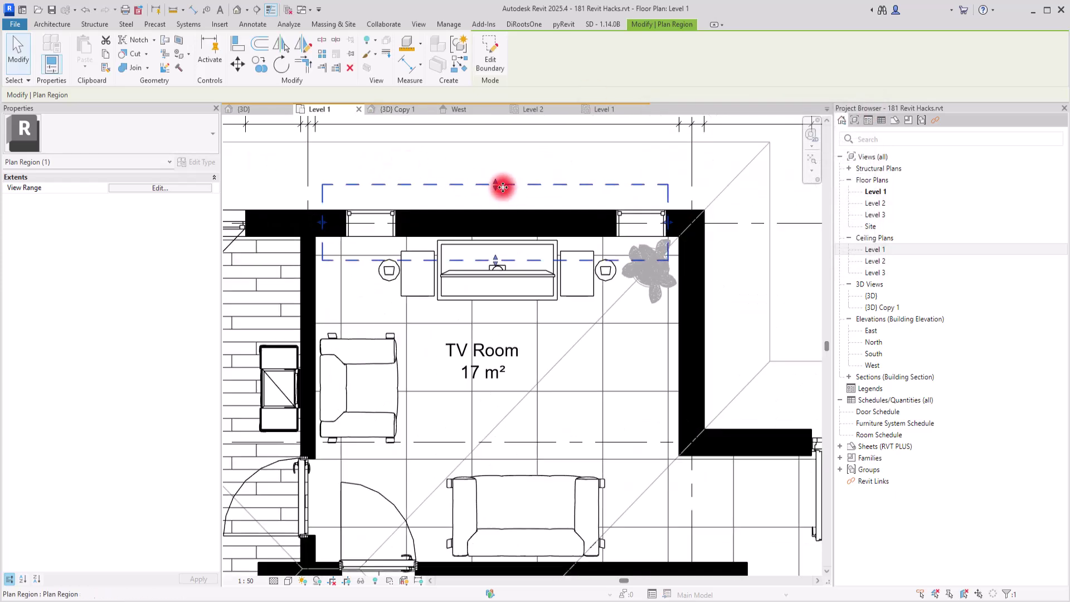
pyautogui.moveTo(494, 208); pyautogui.dragTo(495, 203)
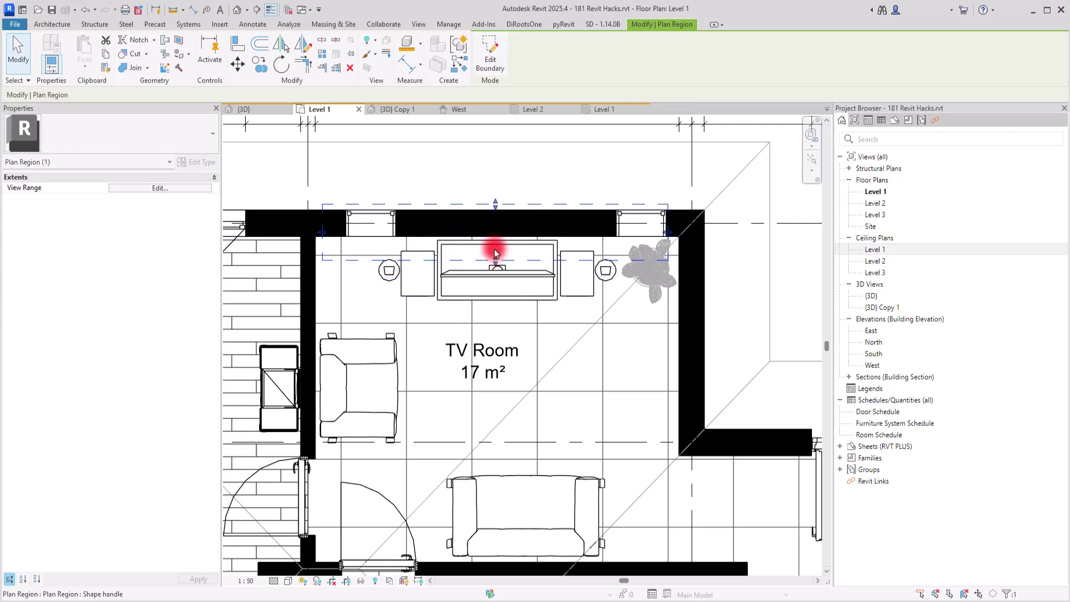
pyautogui.moveTo(498, 245); pyautogui.dragTo(495, 241)
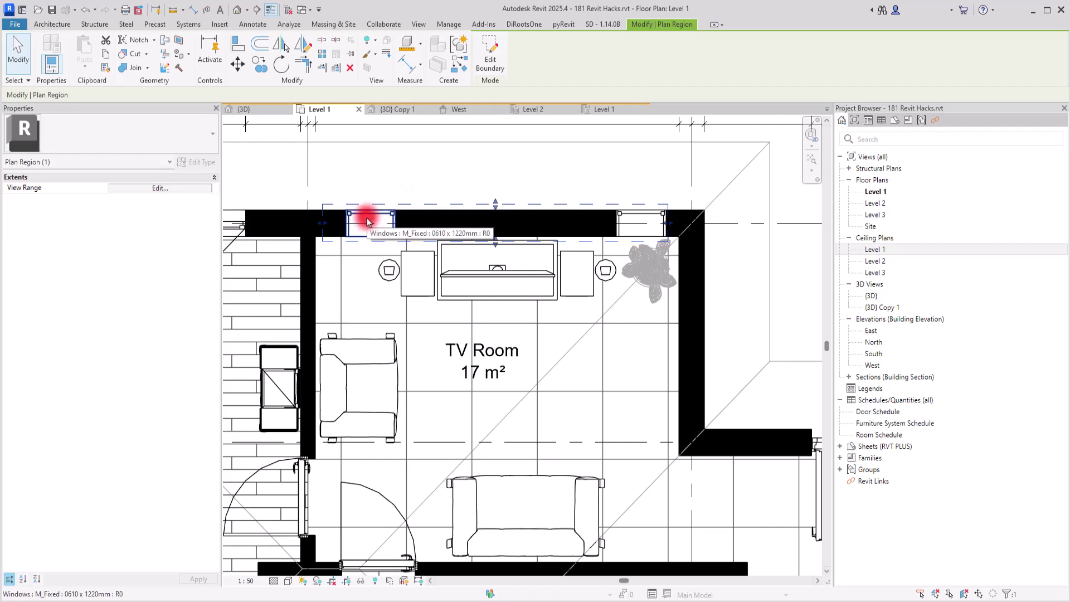
pyautogui.click(356, 171)
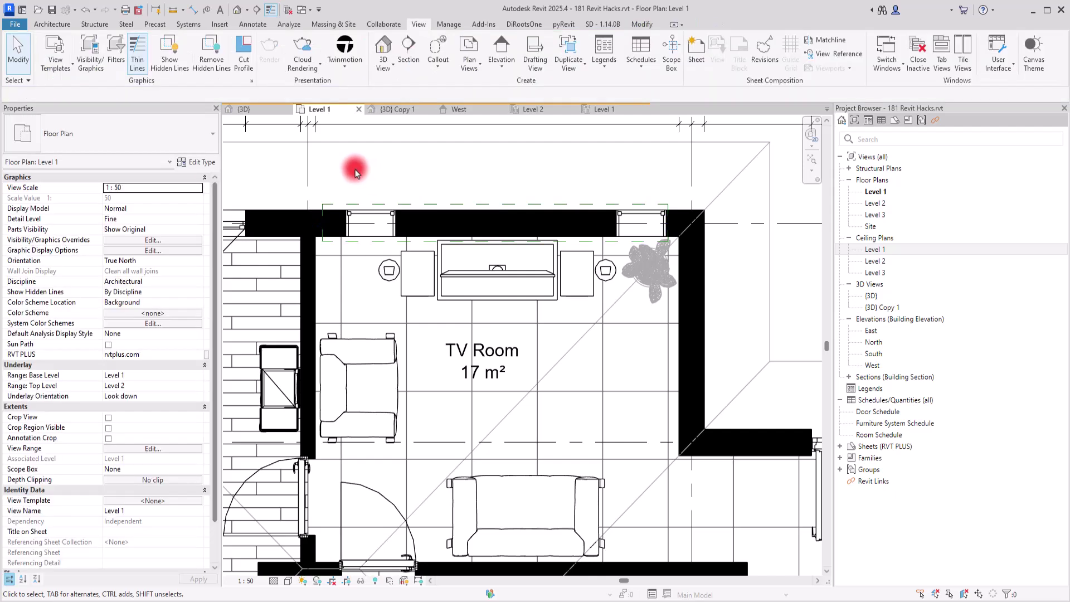
# Compare how the upper Entrance wall and its double door are displayed in the Level 1 ceiling plan and floor plan.
pyautogui.click(611, 112)
pyautogui.scroll(5, 495, 268)
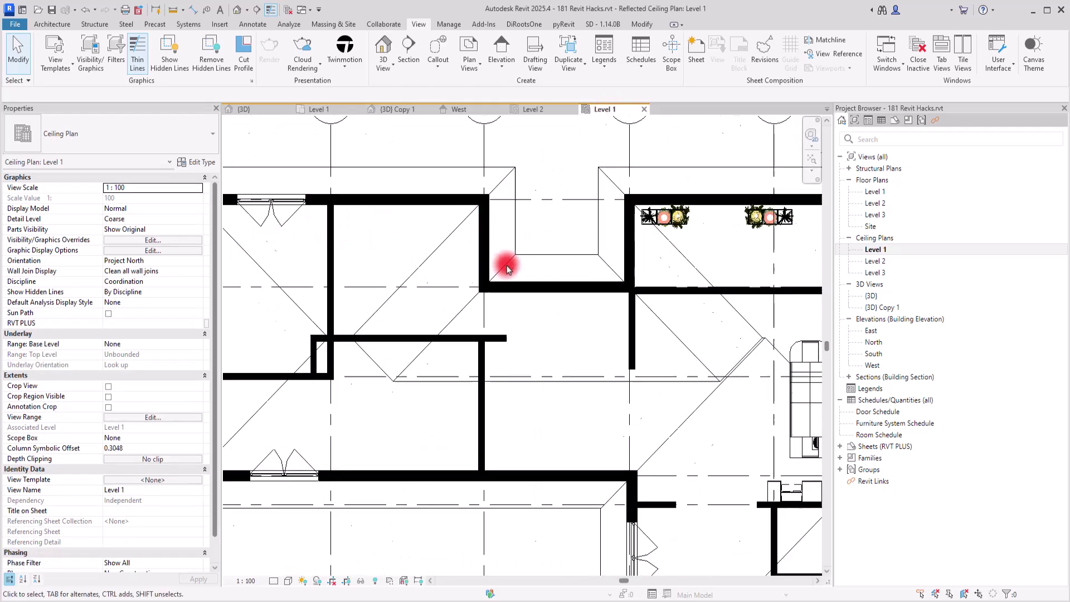
pyautogui.moveTo(610, 334); pyautogui.dragTo(575, 334, button='middle')
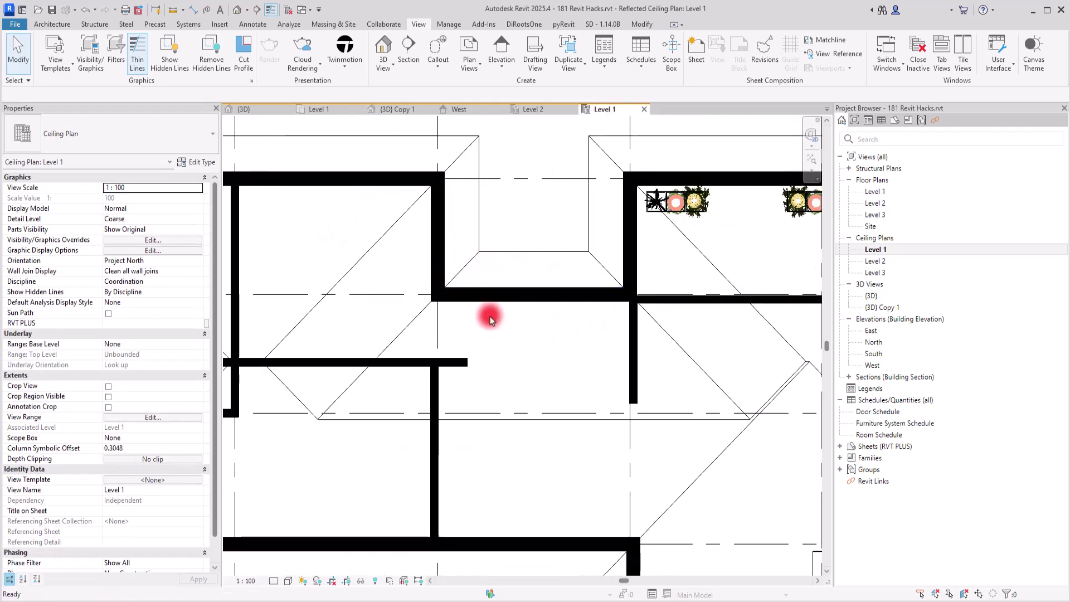
pyautogui.click(332, 109)
pyautogui.scroll(-5, 466, 282)
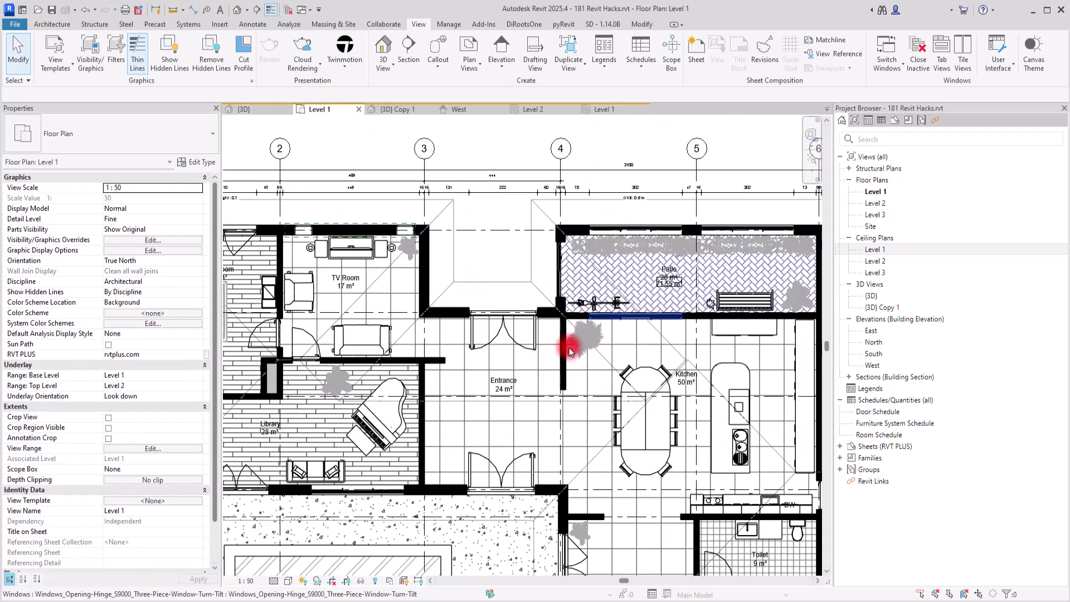
pyautogui.scroll(4, 544, 305)
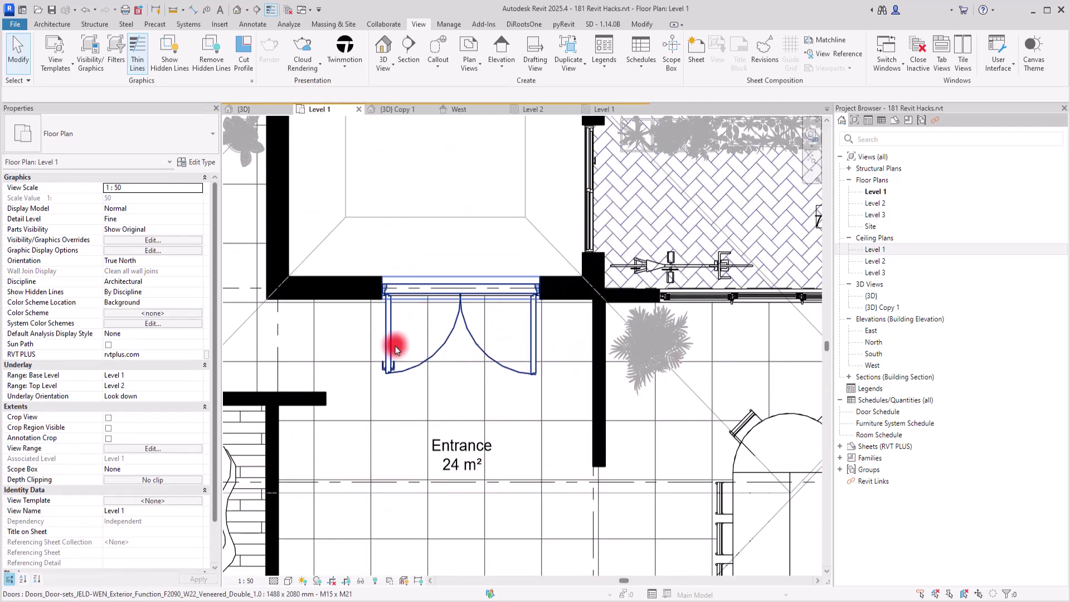
# In the Level 1 ceiling plan, create a rectangular plan region about 3 m wide across the upper Entrance wall.
pyautogui.click(610, 108)
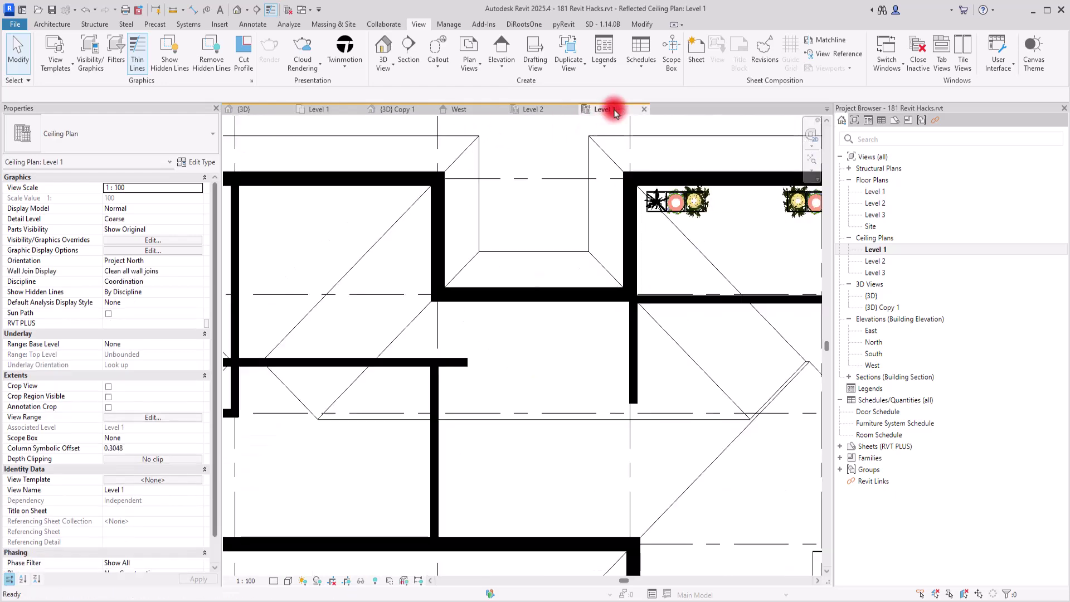
pyautogui.click(474, 54)
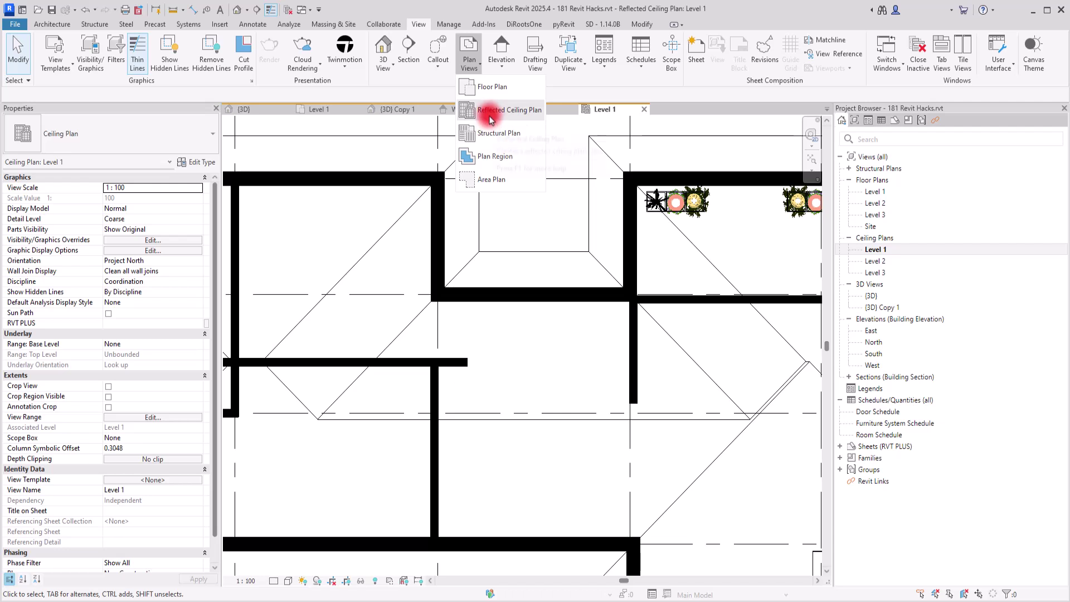
pyautogui.click(482, 158)
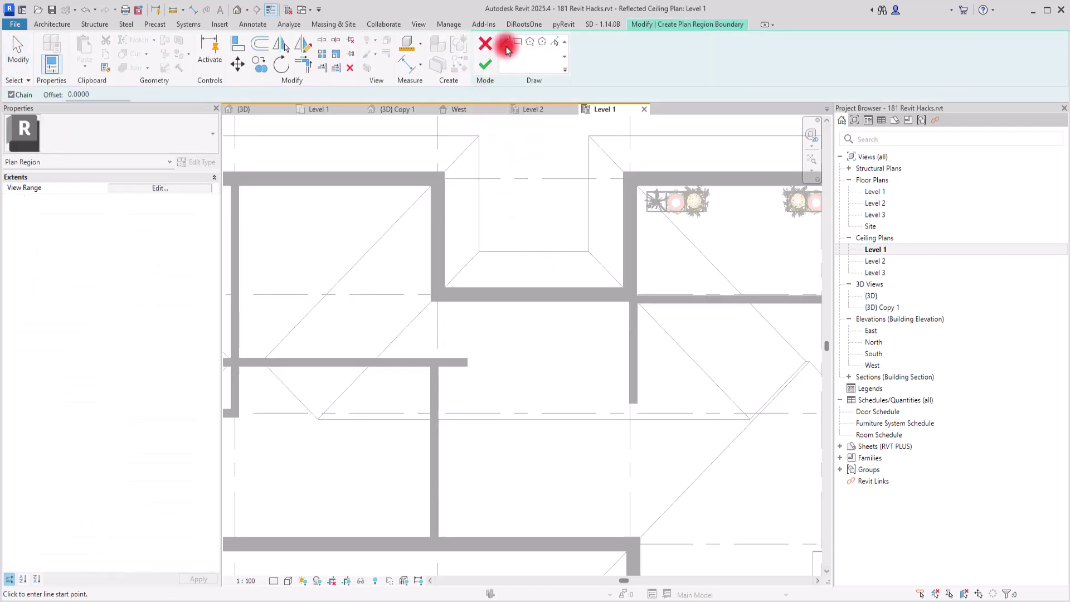
pyautogui.click(515, 42)
pyautogui.click(472, 276)
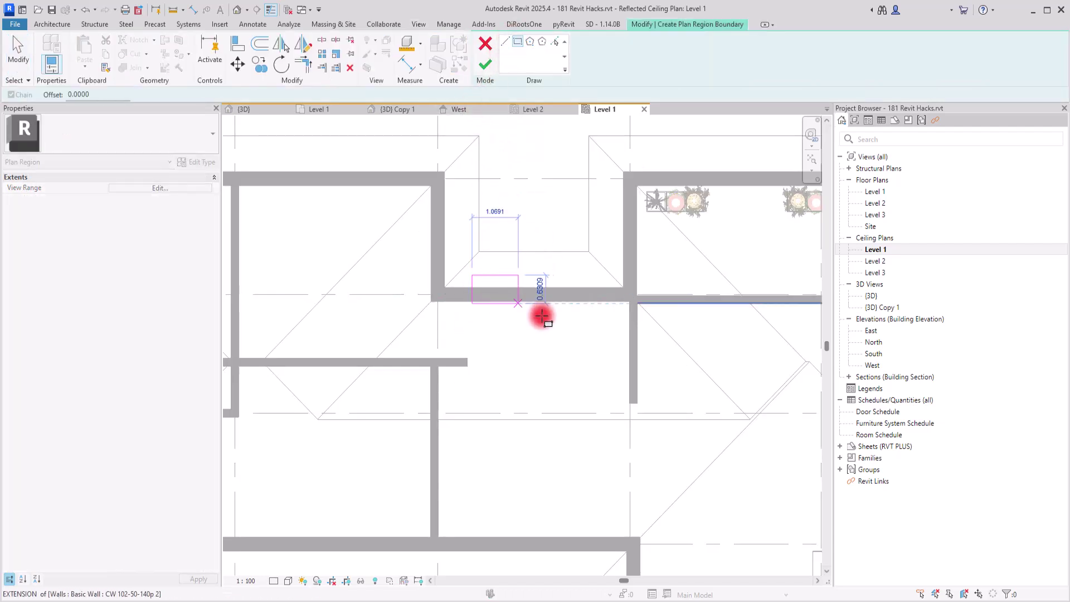
pyautogui.click(601, 314)
pyautogui.click(485, 66)
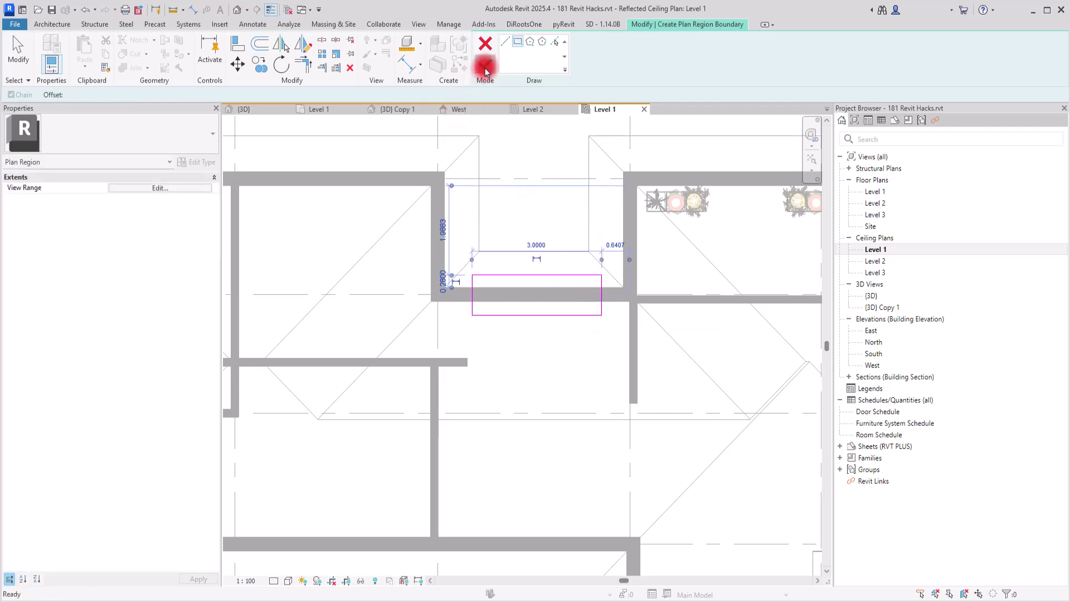
# Check the view range of the Entrance plan region and of the Level 1 ceiling plan without changing either.
pyautogui.click(123, 191)
pyautogui.click(810, 254)
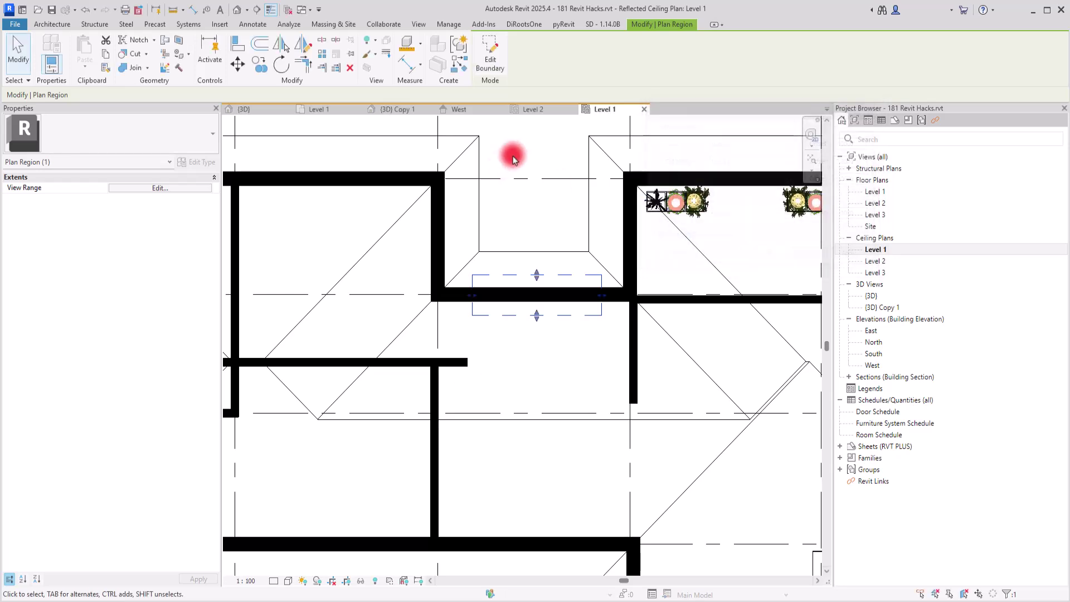
pyautogui.click(517, 154)
pyautogui.click(150, 420)
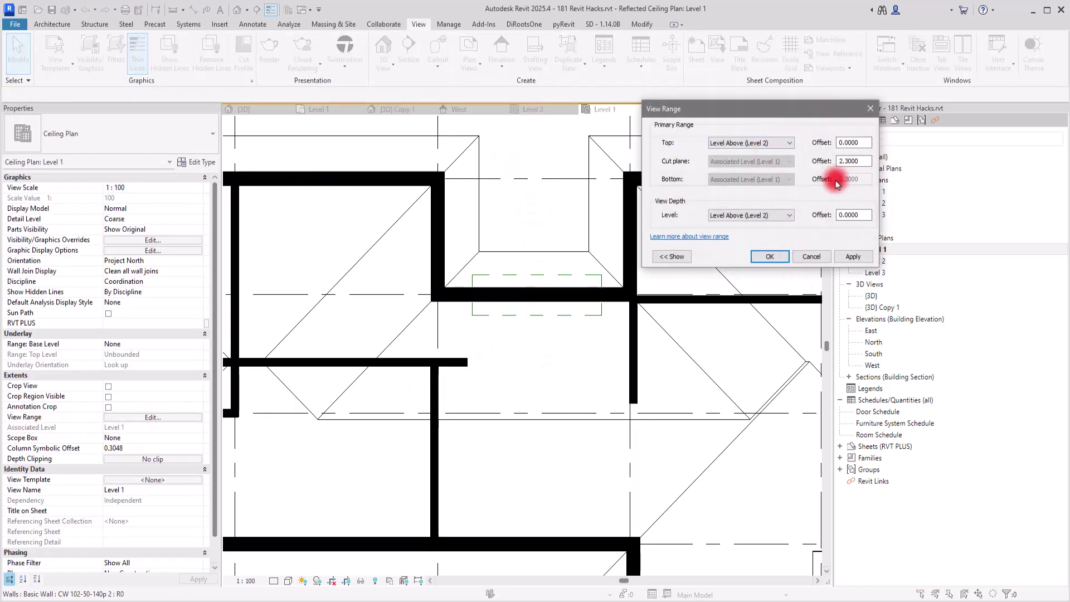
pyautogui.click(798, 255)
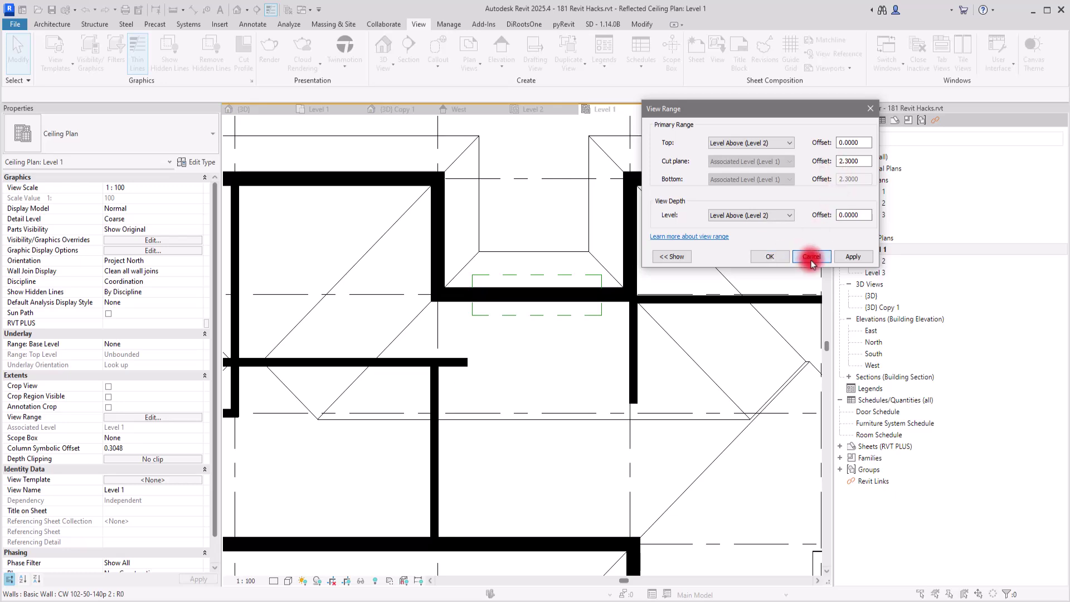
# Set both the cut plane and bottom offsets in the Entrance plan region's view range to 1.8 above Level 1.
pyautogui.click(496, 275)
pyautogui.click(121, 192)
pyautogui.moveTo(871, 160); pyautogui.dragTo(783, 156)
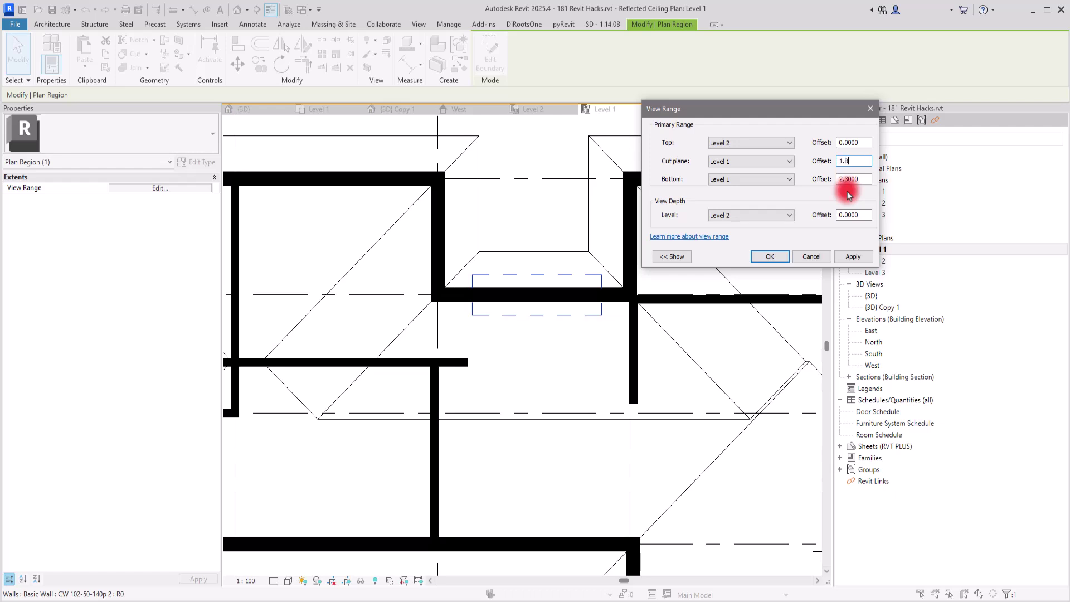
pyautogui.click(857, 258)
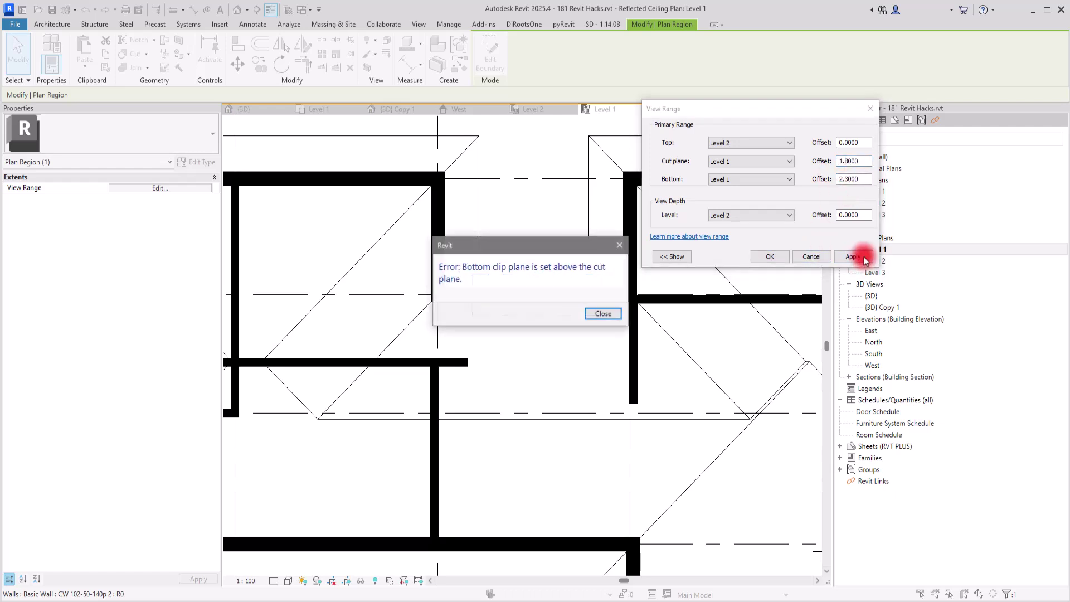
pyautogui.click(601, 310)
pyautogui.click(866, 149)
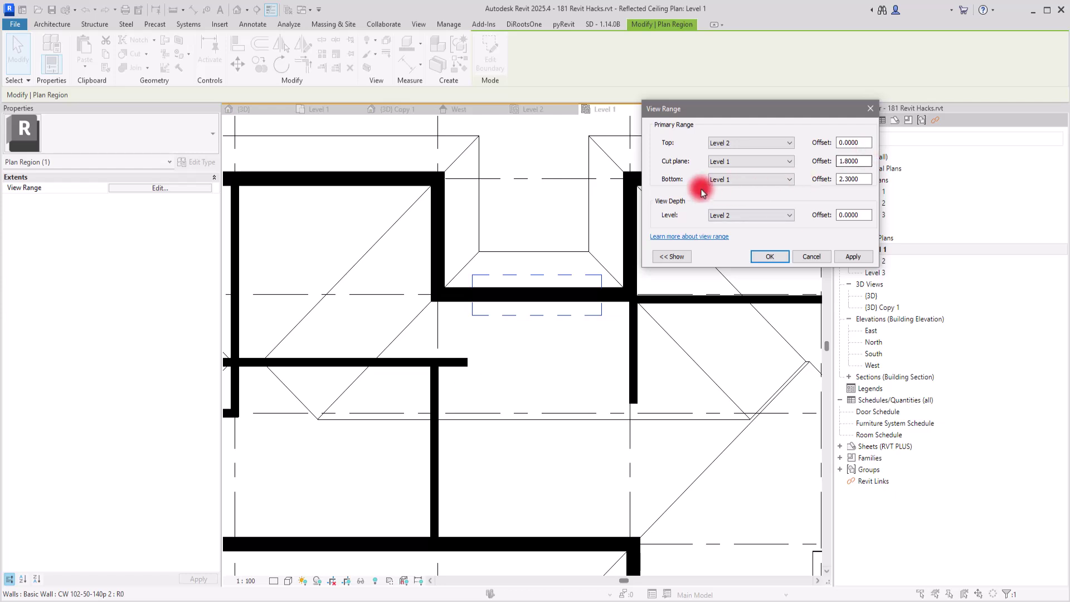
pyautogui.click(863, 180)
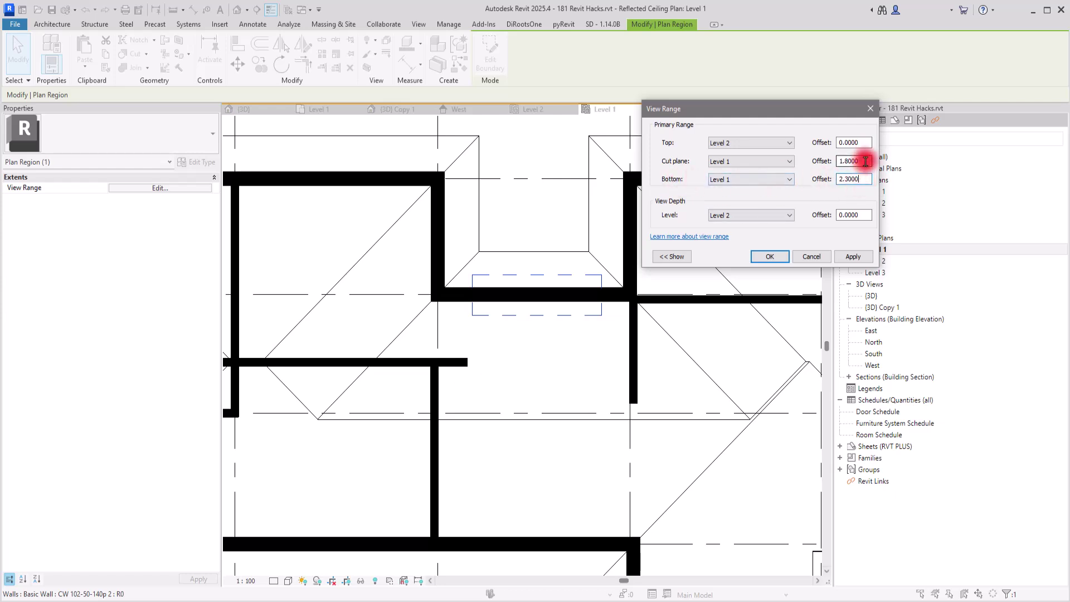
pyautogui.moveTo(862, 180); pyautogui.dragTo(820, 185)
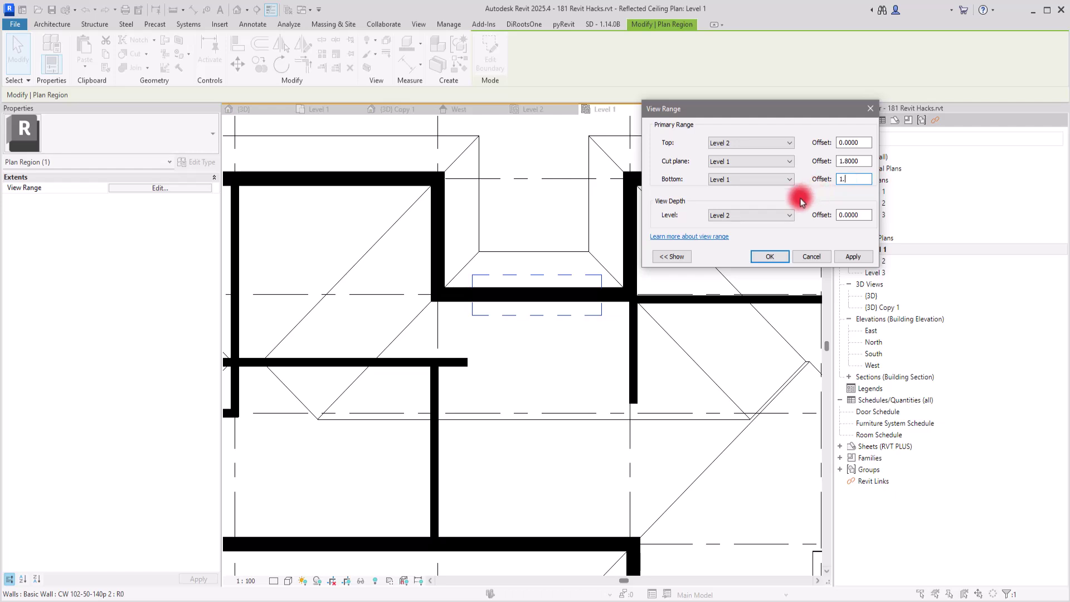
pyautogui.click(853, 257)
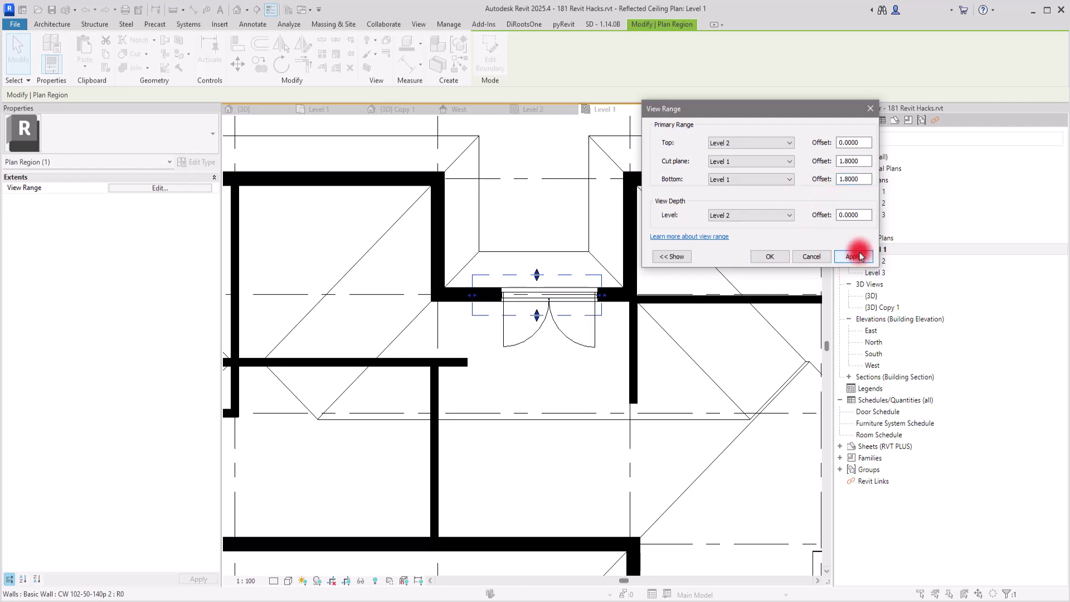
pyautogui.click(770, 256)
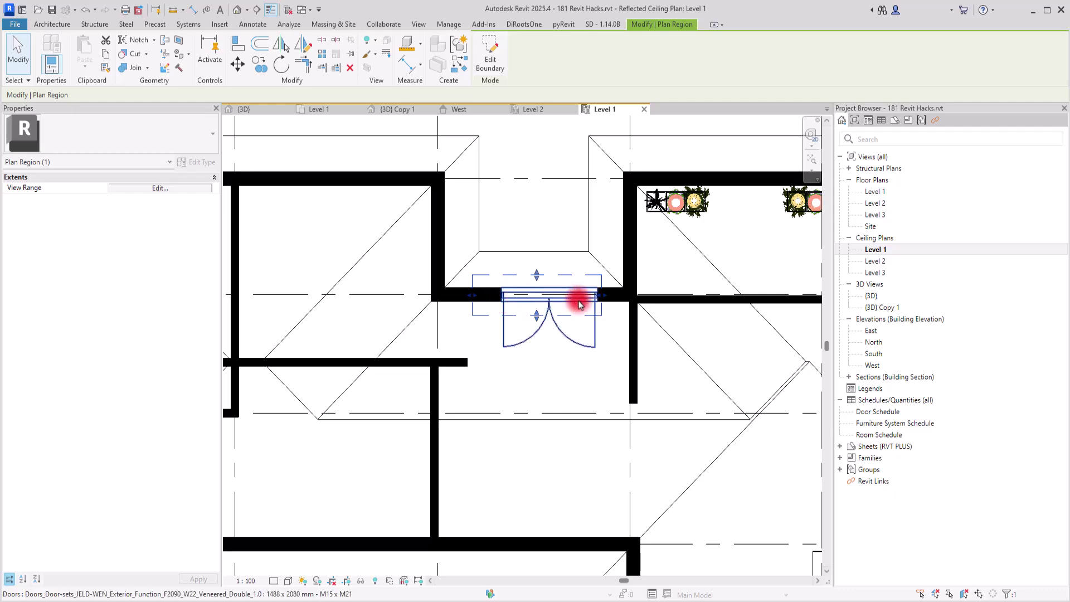
# Stretch the Entrance plan region's right edge slightly further past the double door's jamb.
pyautogui.scroll(3, 581, 299)
pyautogui.moveTo(626, 298); pyautogui.dragTo(640, 292)
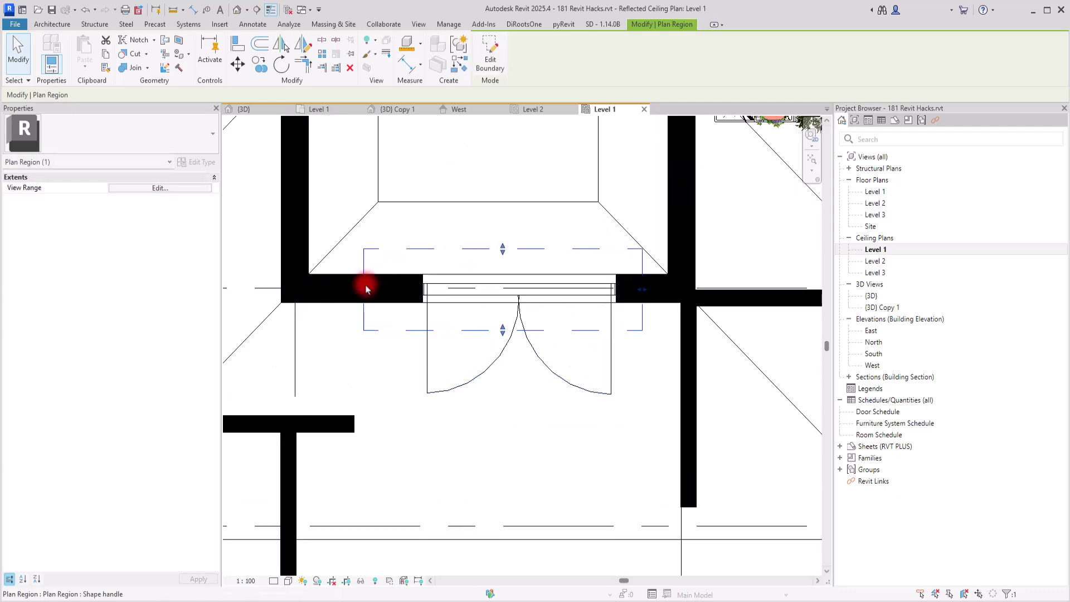
pyautogui.scroll(-5, 404, 289)
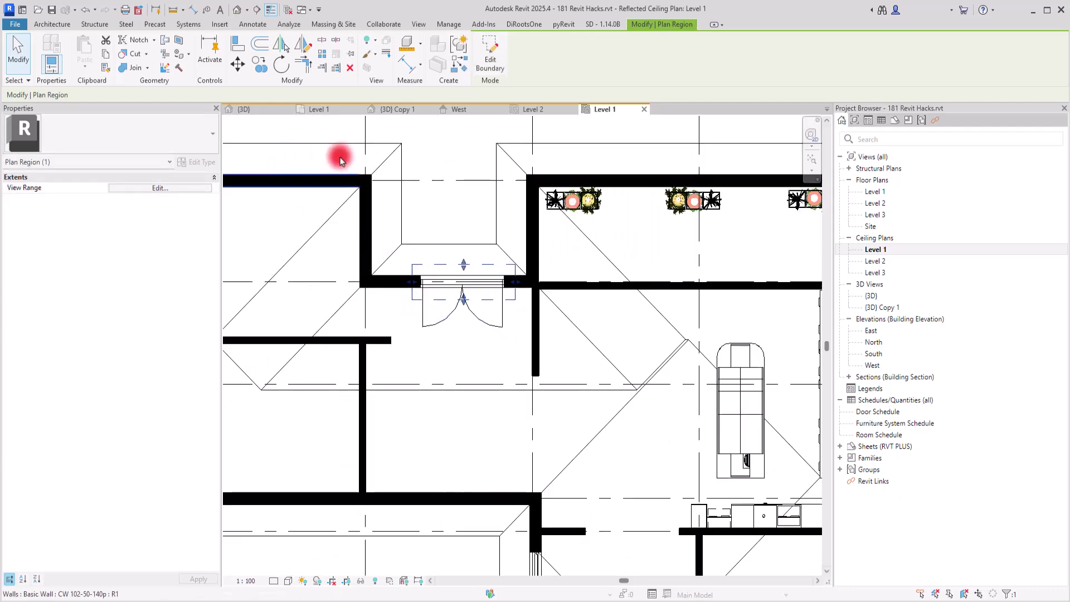
# Examine how the roof lines, walls, doors and windows are displayed across the Level 1 ceiling plan.
pyautogui.scroll(1, 484, 390)
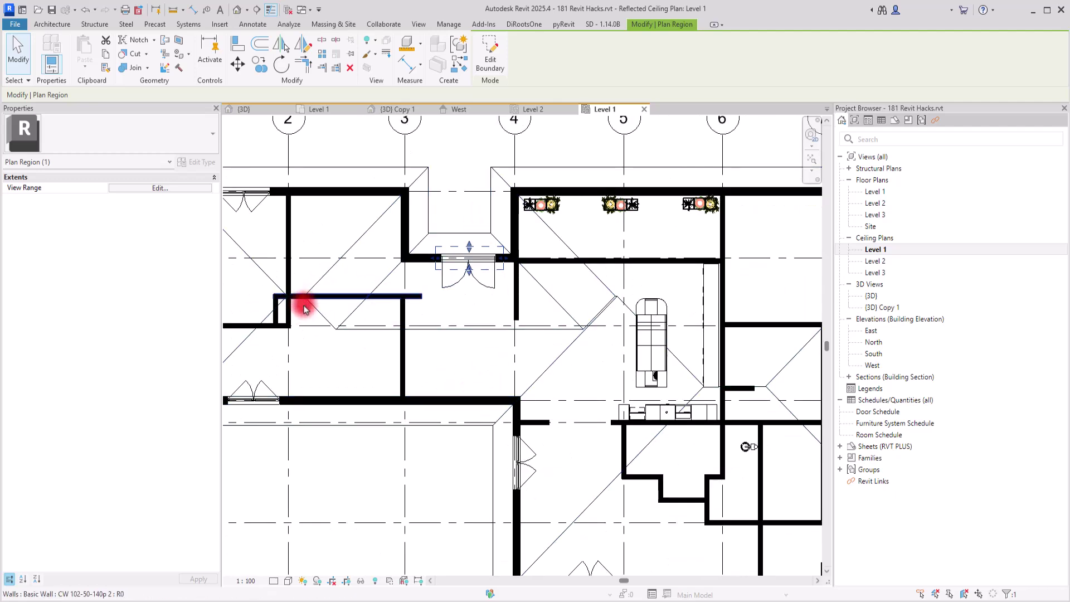
pyautogui.scroll(-3, 321, 293)
pyautogui.scroll(1, 614, 270)
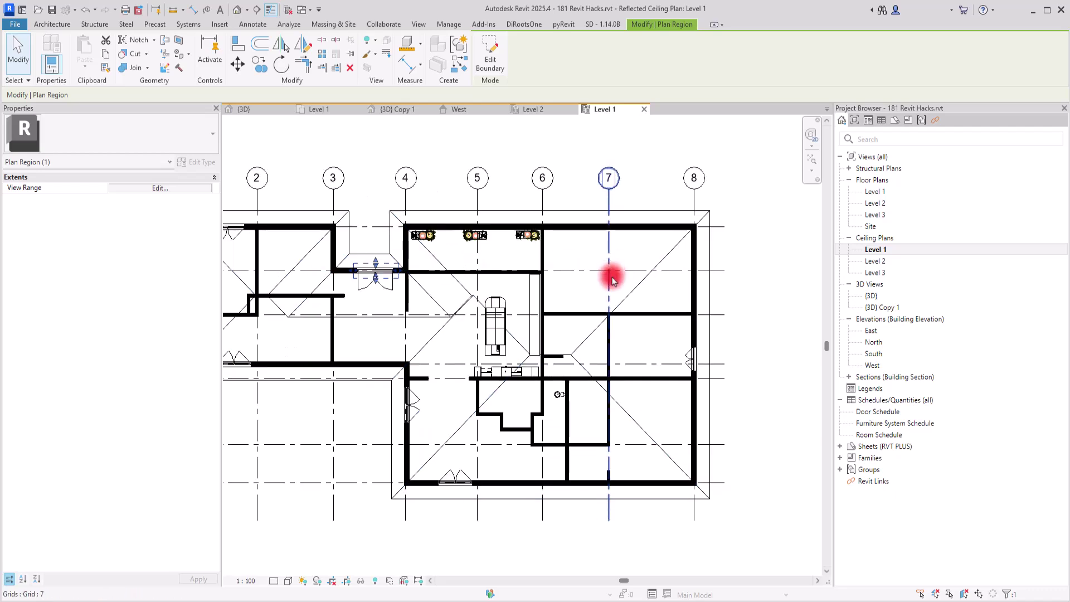
pyautogui.scroll(2, 724, 286)
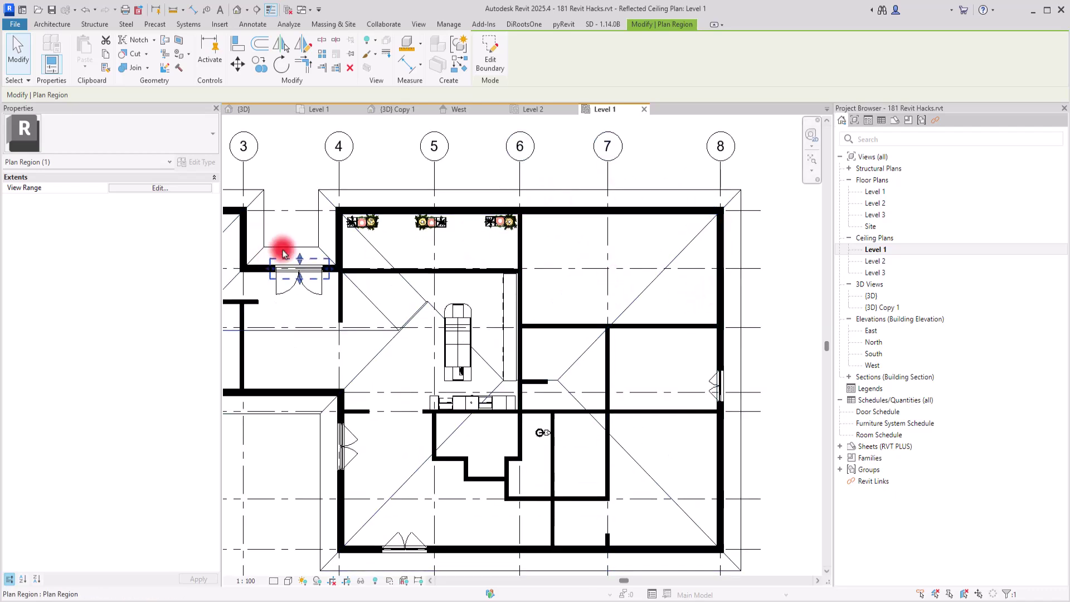
pyautogui.moveTo(287, 158); pyautogui.dragTo(428, 170, button='middle')
pyautogui.scroll(-1, 428, 170)
pyautogui.scroll(-2, 428, 170)
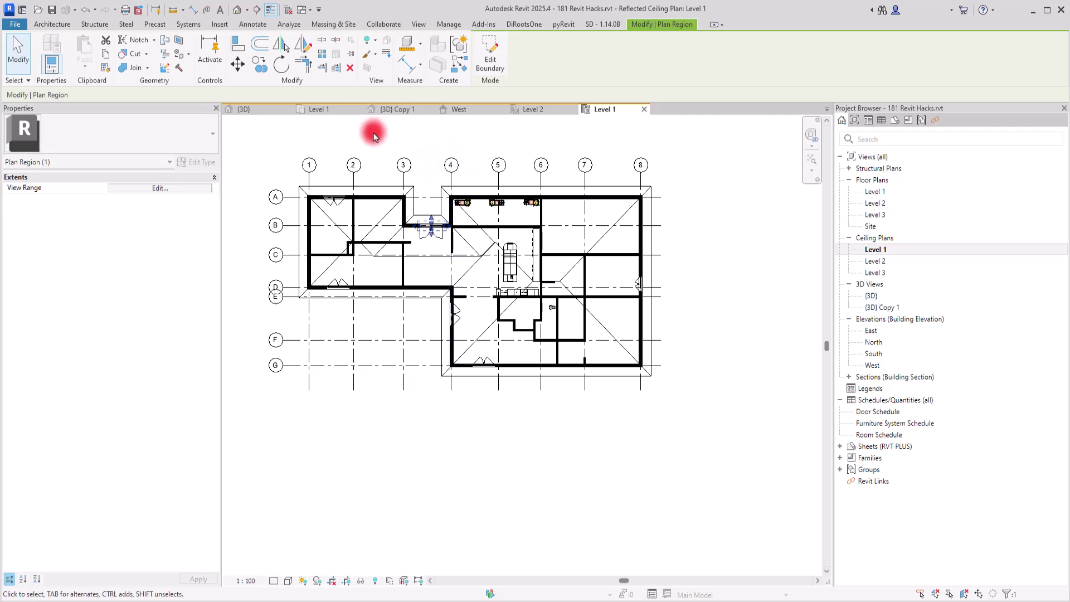
pyautogui.scroll(2, 373, 136)
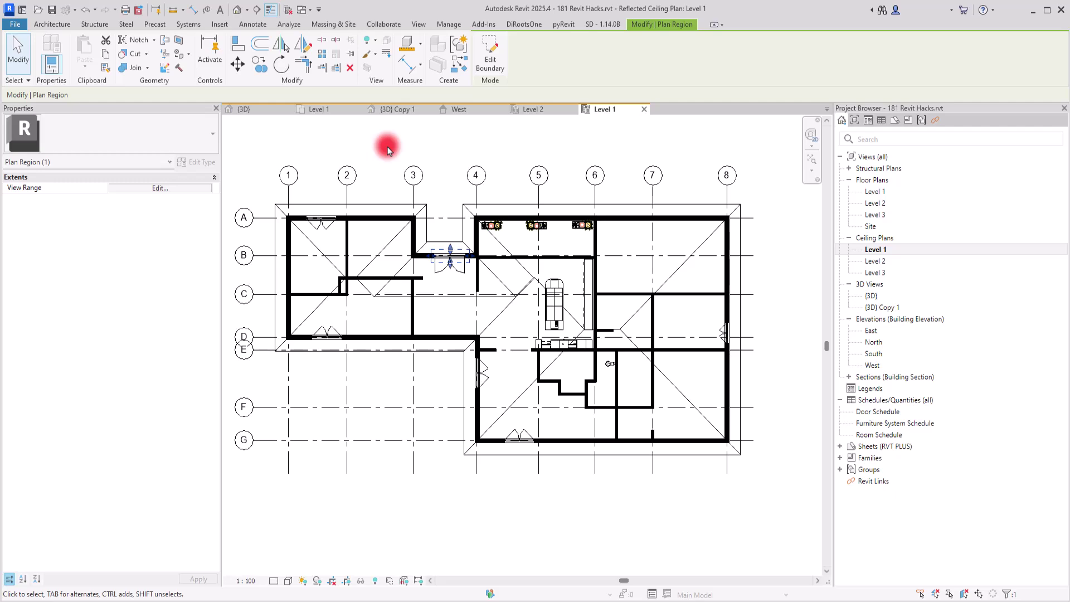
pyautogui.scroll(1, 370, 215)
pyautogui.scroll(-2, 363, 144)
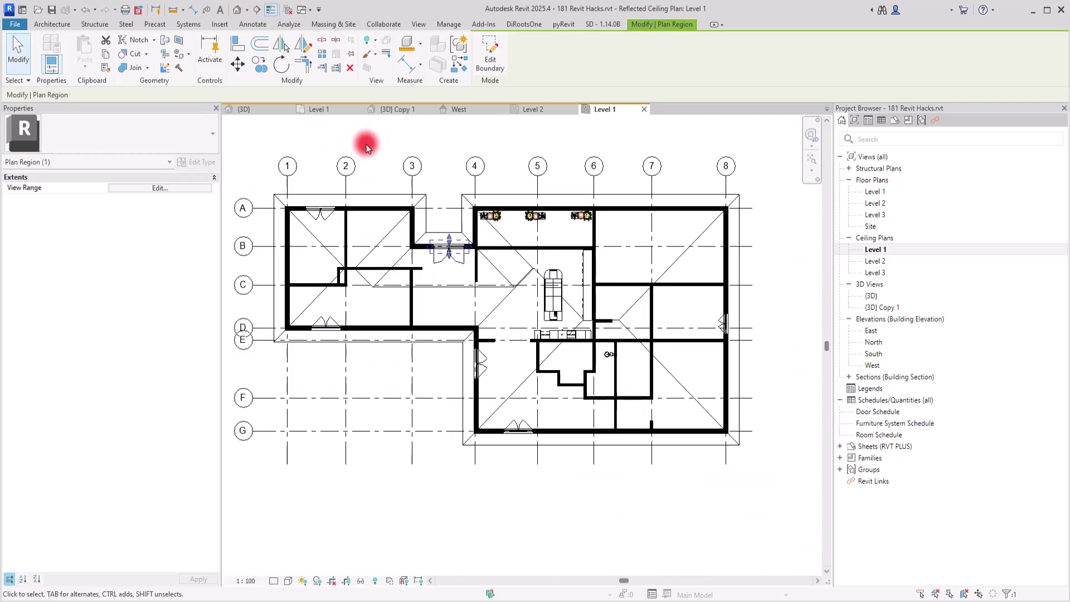
pyautogui.scroll(3, 390, 206)
# Review the Level 1 floor plan, checking the TV Room plan region and the roof underlay around the Entrance.
pyautogui.click(326, 112)
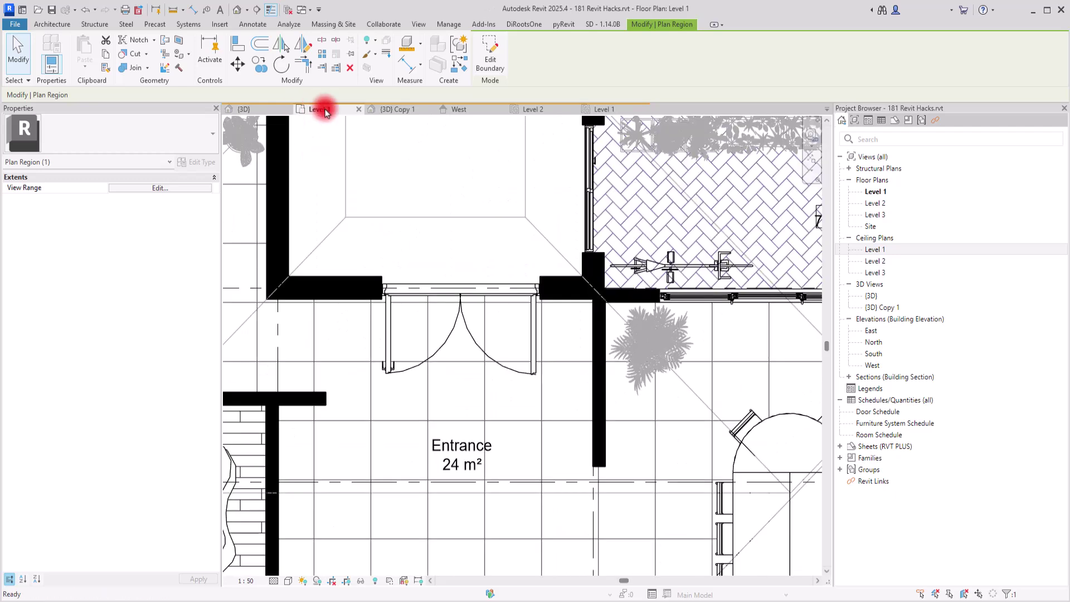
pyautogui.scroll(-4, 347, 268)
pyautogui.scroll(5, 437, 275)
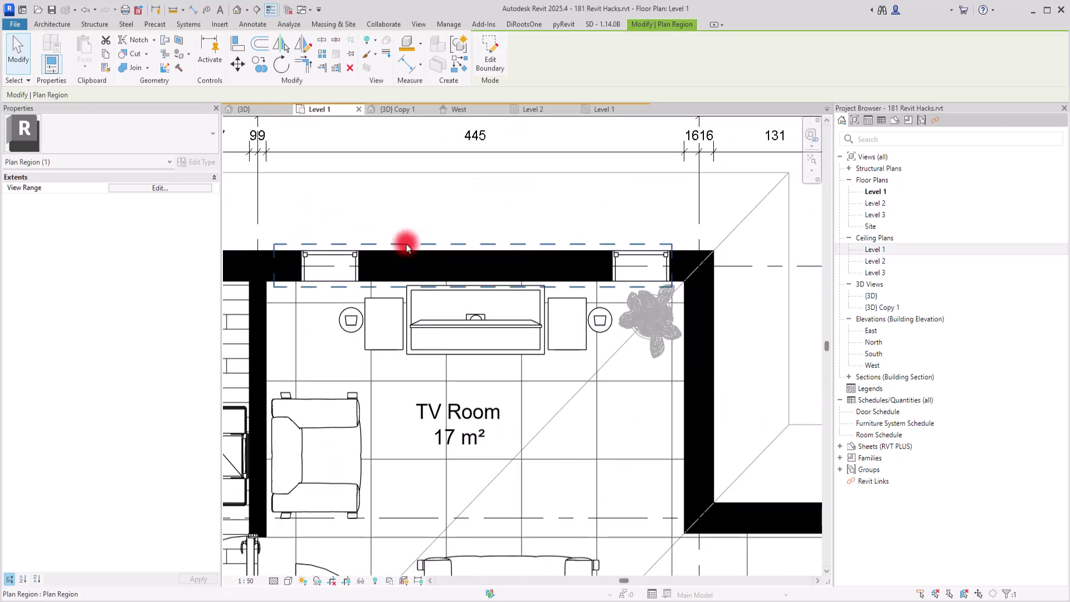
pyautogui.click(438, 191)
pyautogui.scroll(-5, 438, 191)
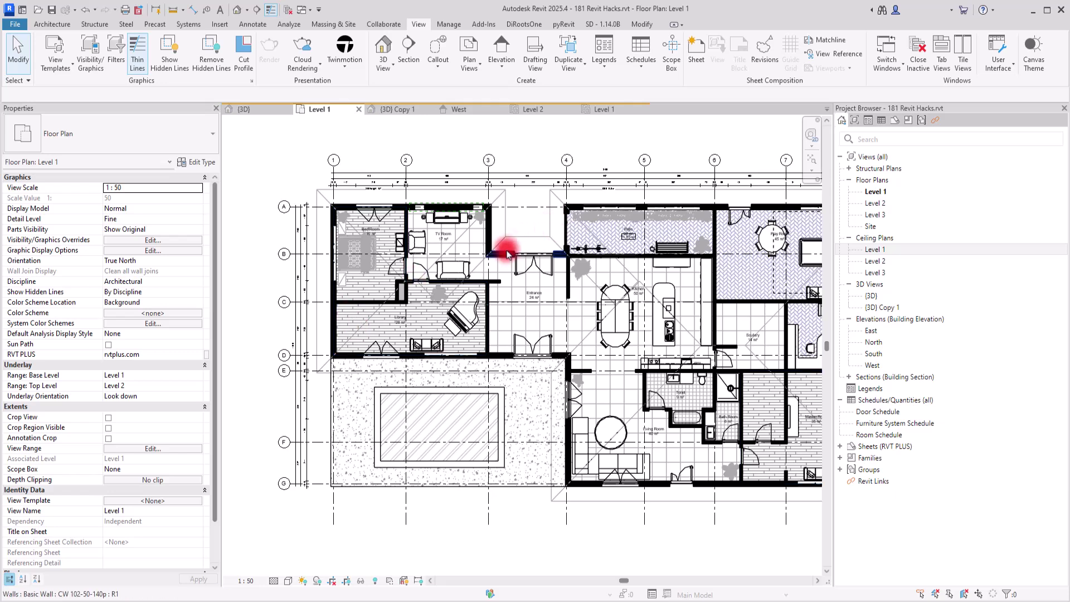
pyautogui.scroll(3, 516, 250)
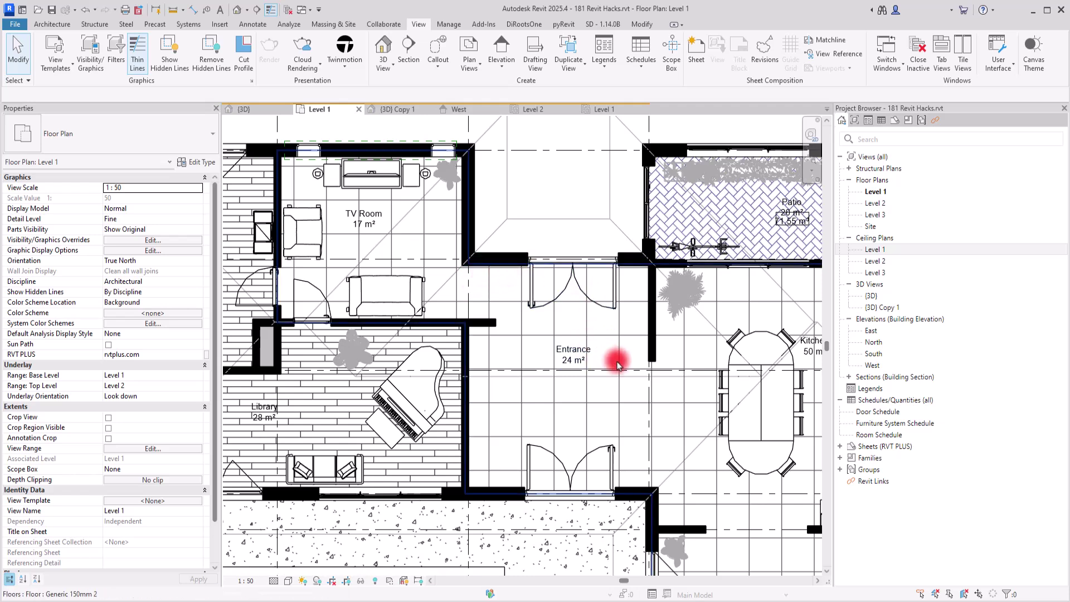
pyautogui.scroll(-2, 491, 363)
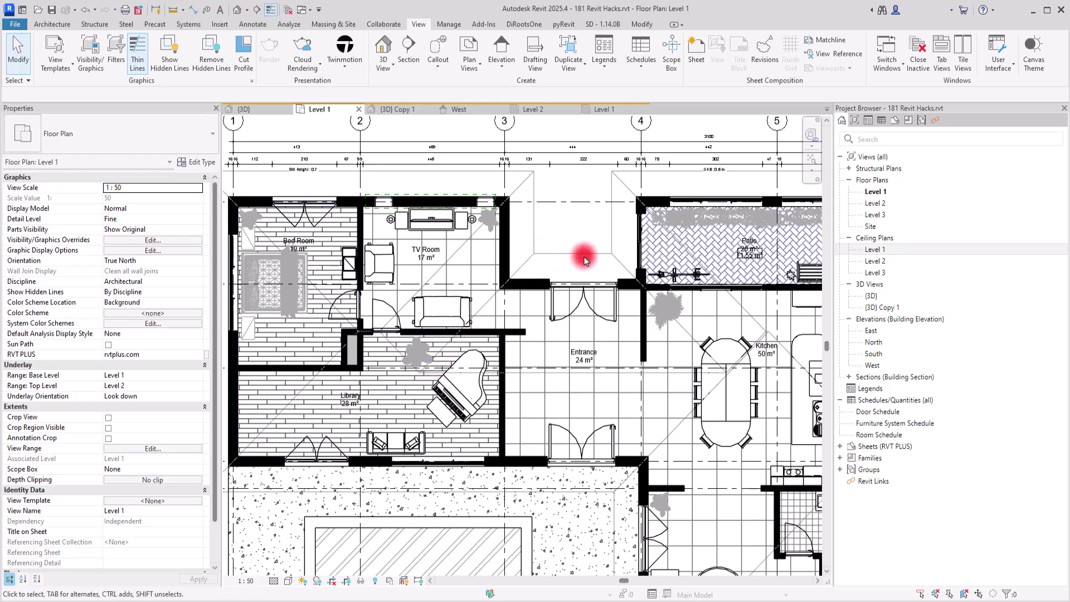
pyautogui.scroll(-4, 585, 257)
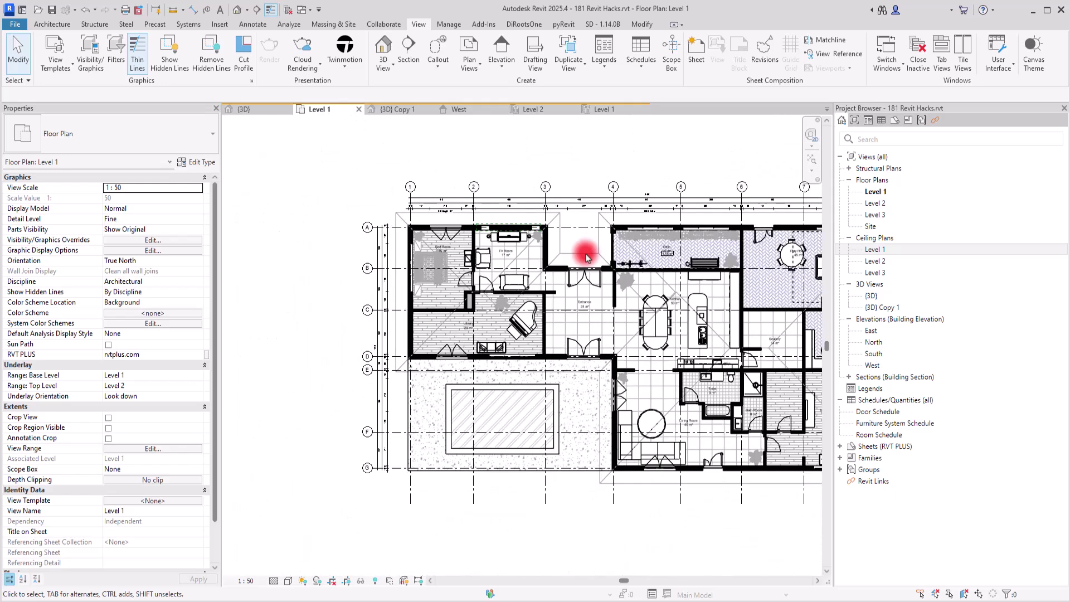
pyautogui.scroll(4, 585, 257)
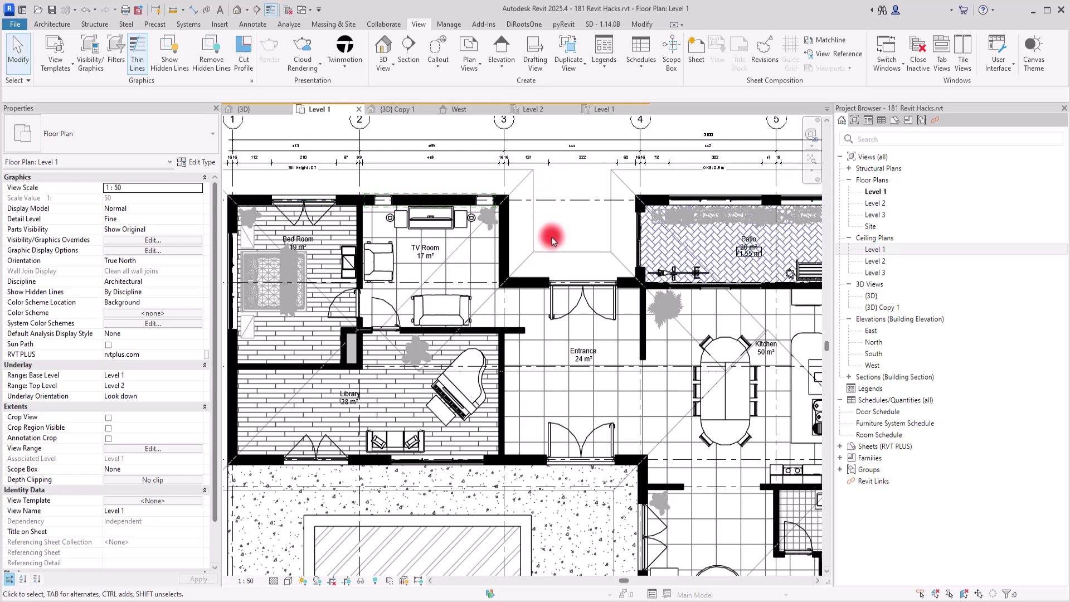
pyautogui.scroll(-2, 553, 238)
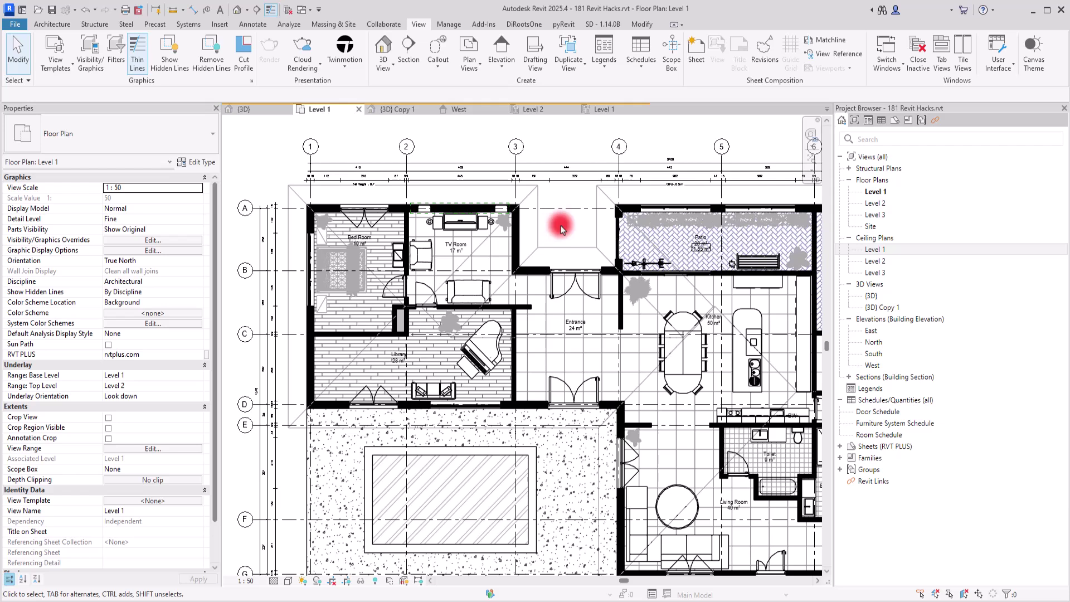
# Open the visibility/graphic overrides of the Level 1 floor plan and expand the Walls model category.
pyautogui.scroll(8, 562, 228)
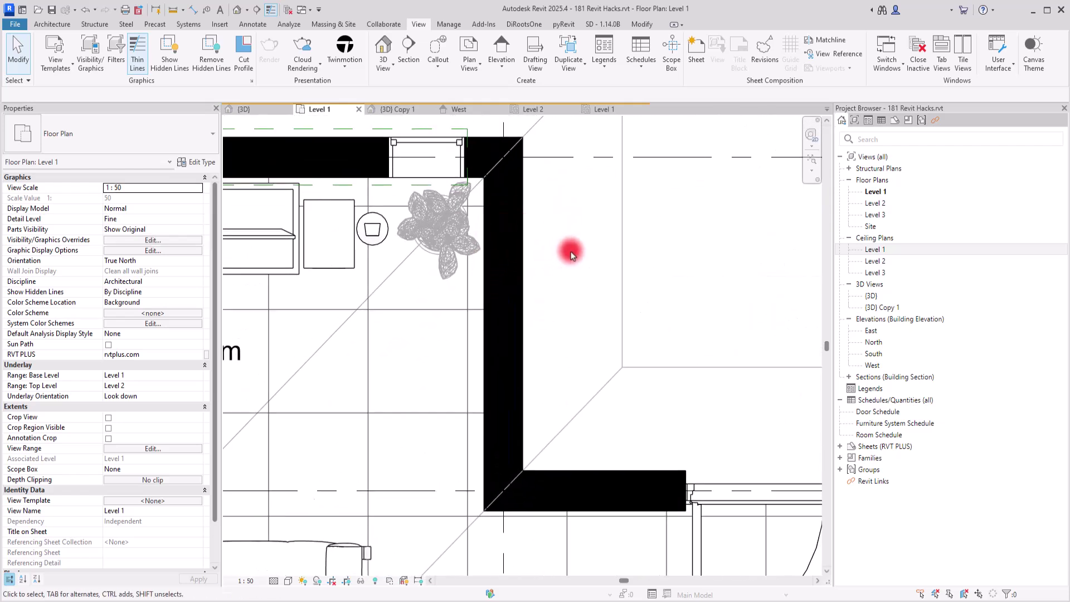
pyautogui.press('v')
pyautogui.press('g')
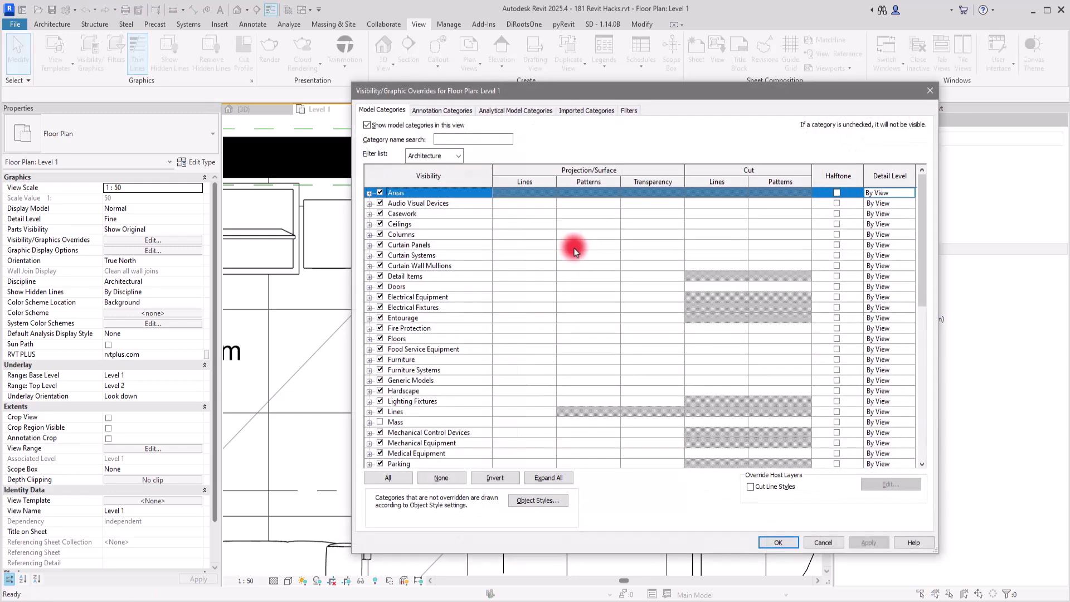
pyautogui.moveTo(514, 43); pyautogui.dragTo(778, 18)
pyautogui.scroll(-3, 716, 241)
pyautogui.scroll(-3, 714, 239)
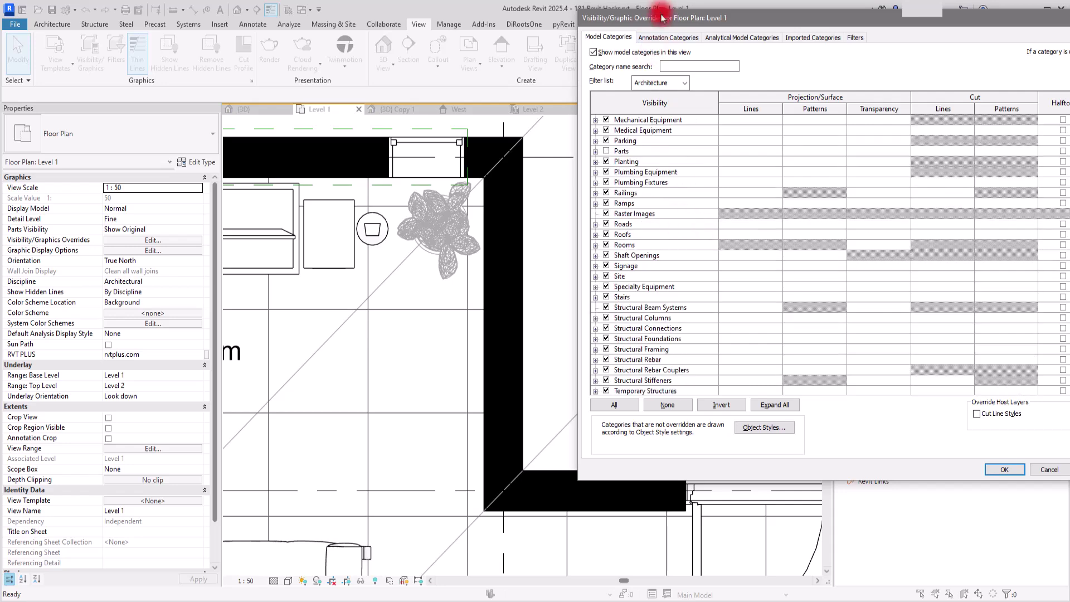
pyautogui.moveTo(645, 14); pyautogui.dragTo(615, 40)
pyautogui.scroll(-4, 699, 265)
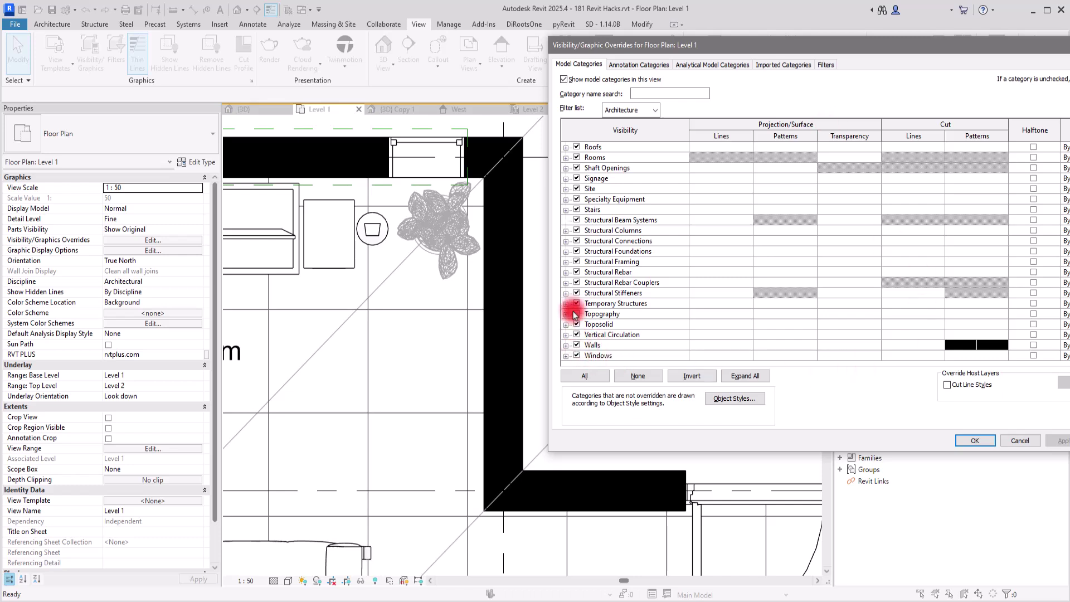
pyautogui.click(609, 348)
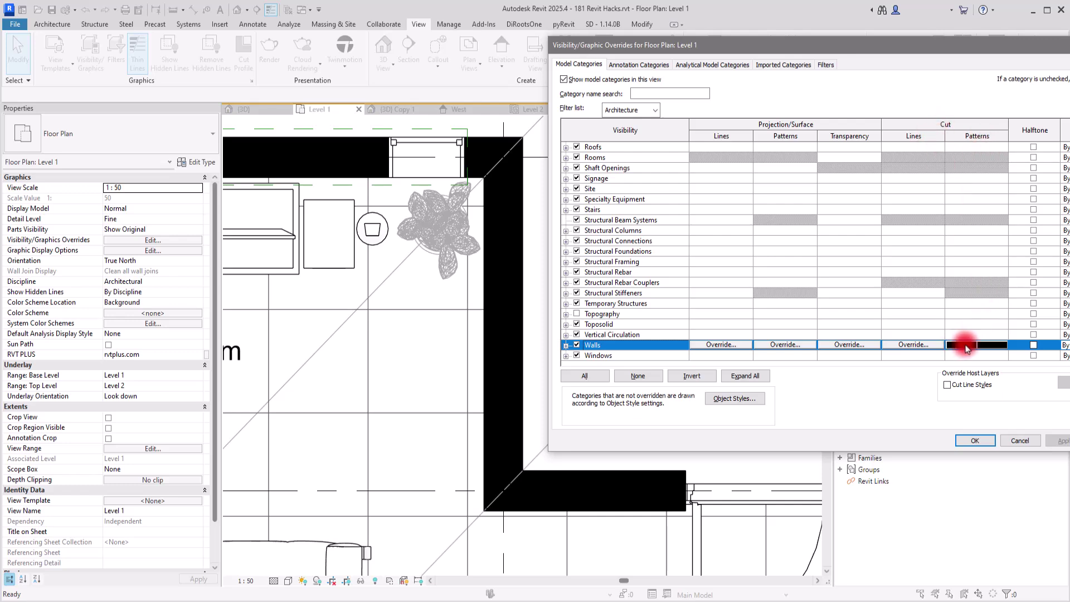
pyautogui.click(567, 346)
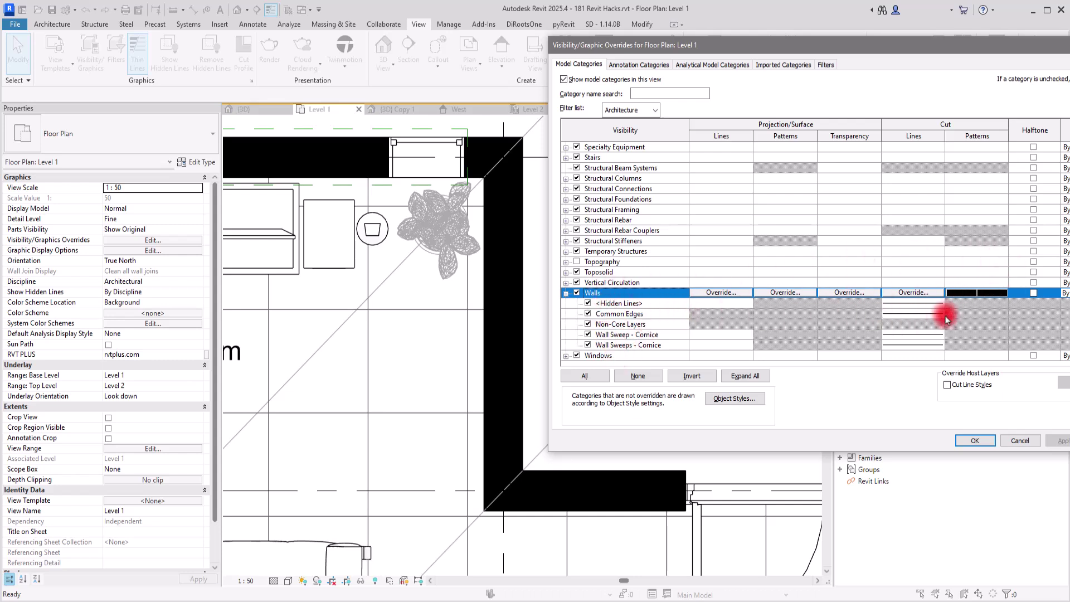
# Override the Walls cut pattern with a solid foreground in grey RGB 158-158-158, hide its background pattern and apply the override.
pyautogui.click(966, 293)
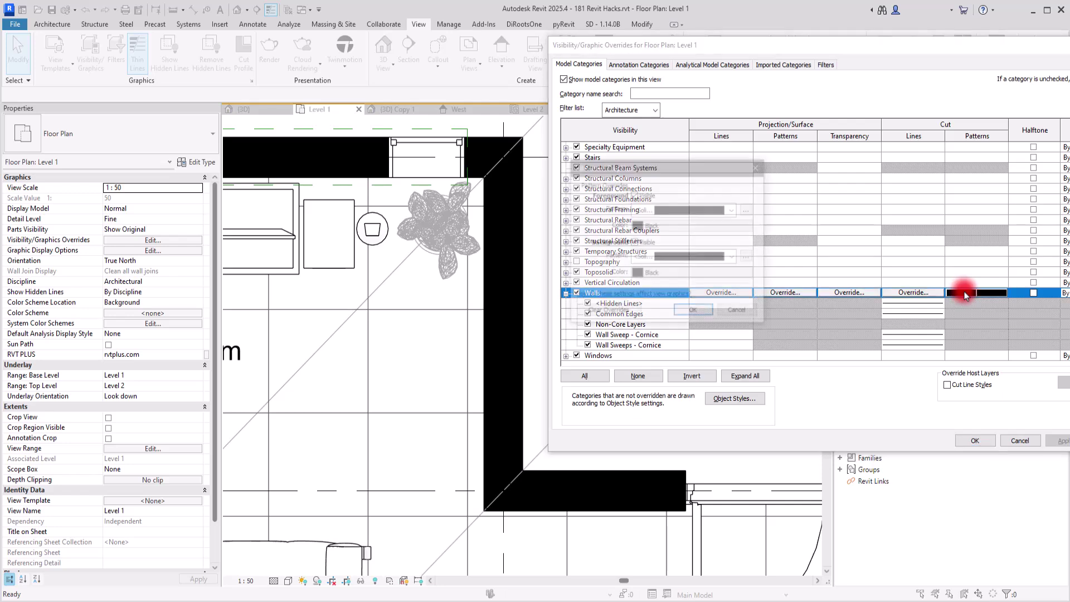
pyautogui.moveTo(633, 161); pyautogui.dragTo(701, 139)
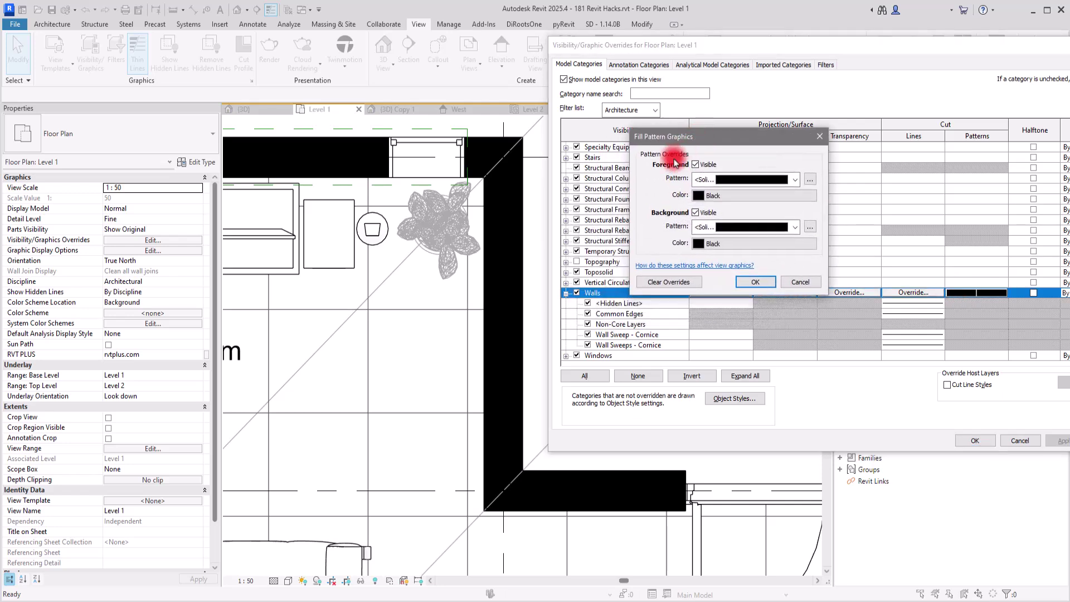
pyautogui.click(700, 196)
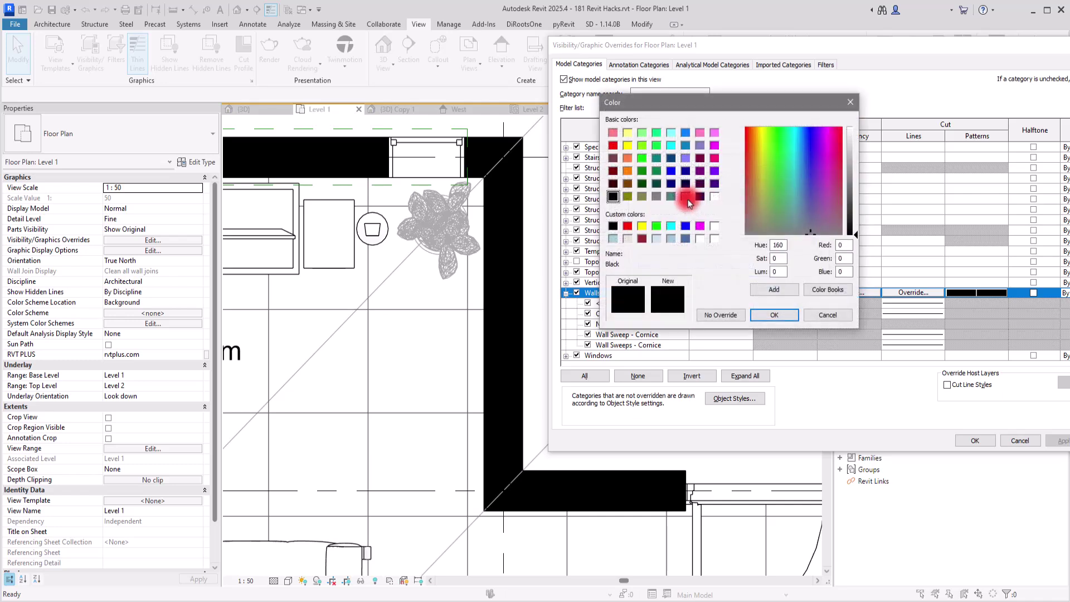
pyautogui.click(657, 198)
pyautogui.moveTo(857, 182); pyautogui.dragTo(853, 164)
pyautogui.click(768, 316)
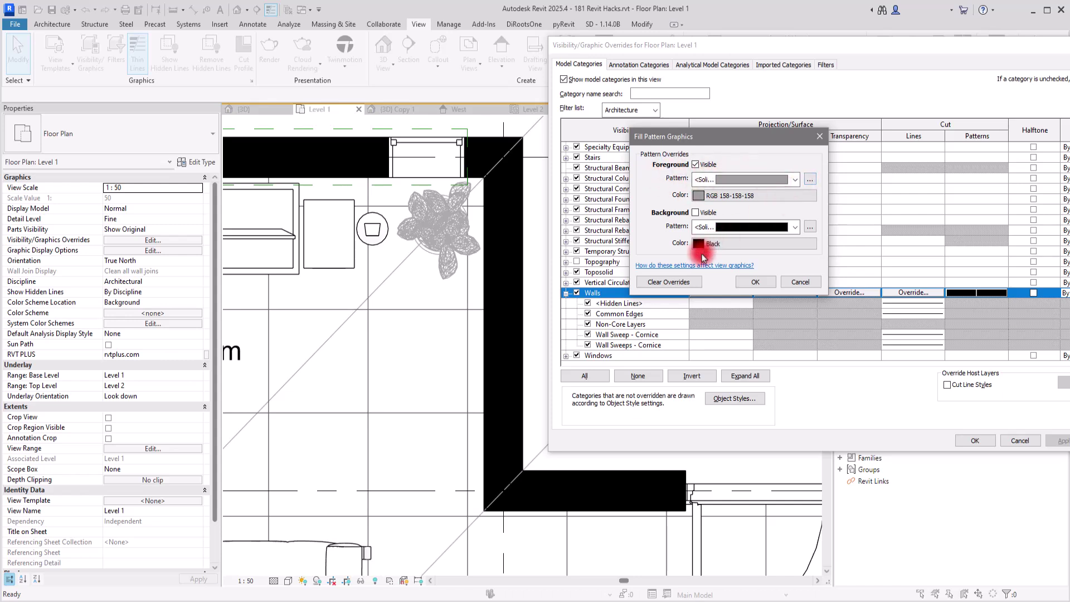
pyautogui.click(757, 283)
pyautogui.click(1062, 441)
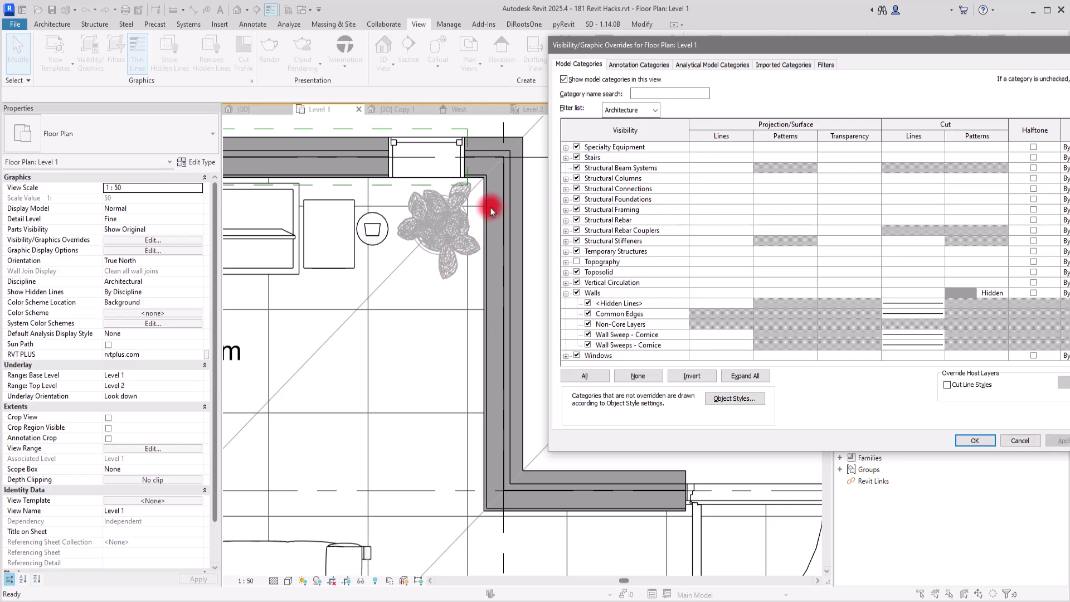
pyautogui.click(973, 440)
pyautogui.scroll(-4, 535, 282)
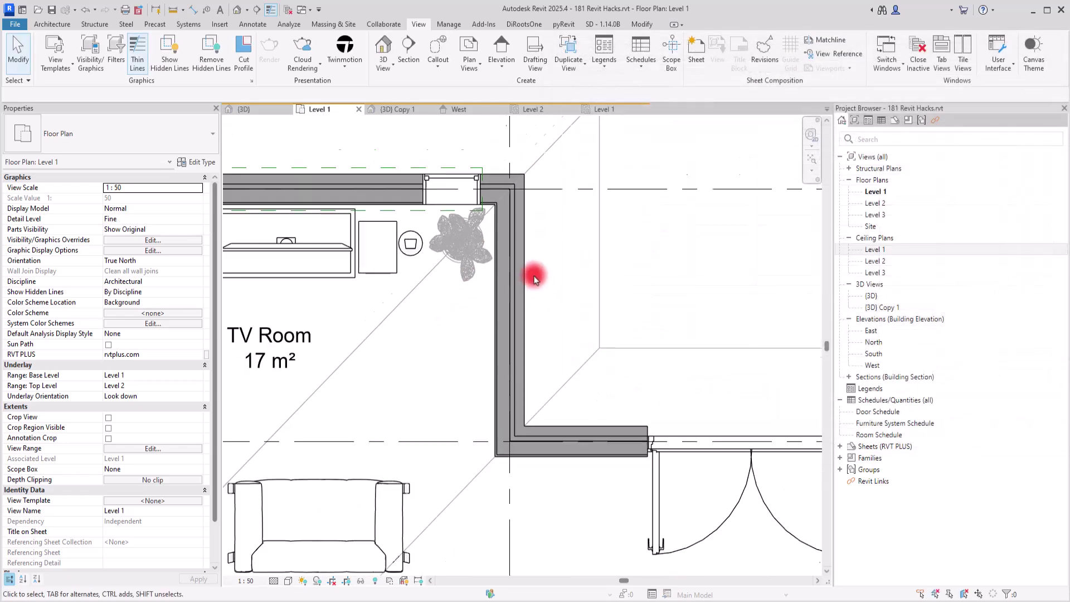
# Examine the grey cut walls against the overhead roof lines across the Level 1 floor plan, focusing on the TV Room and Entrance walls.
pyautogui.scroll(-3, 506, 254)
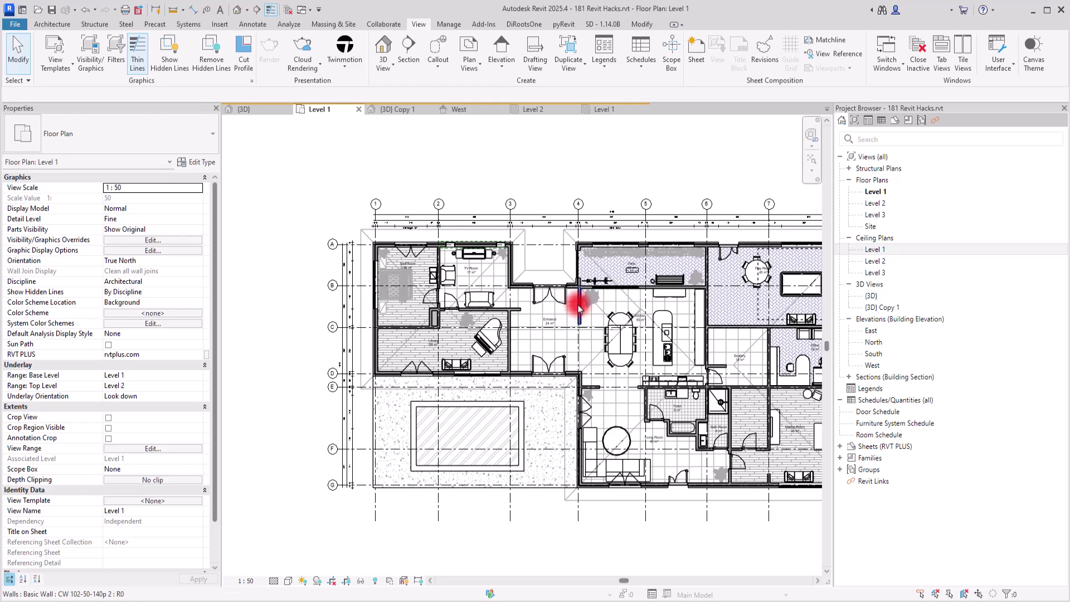
pyautogui.scroll(2, 542, 253)
pyautogui.scroll(2, 542, 252)
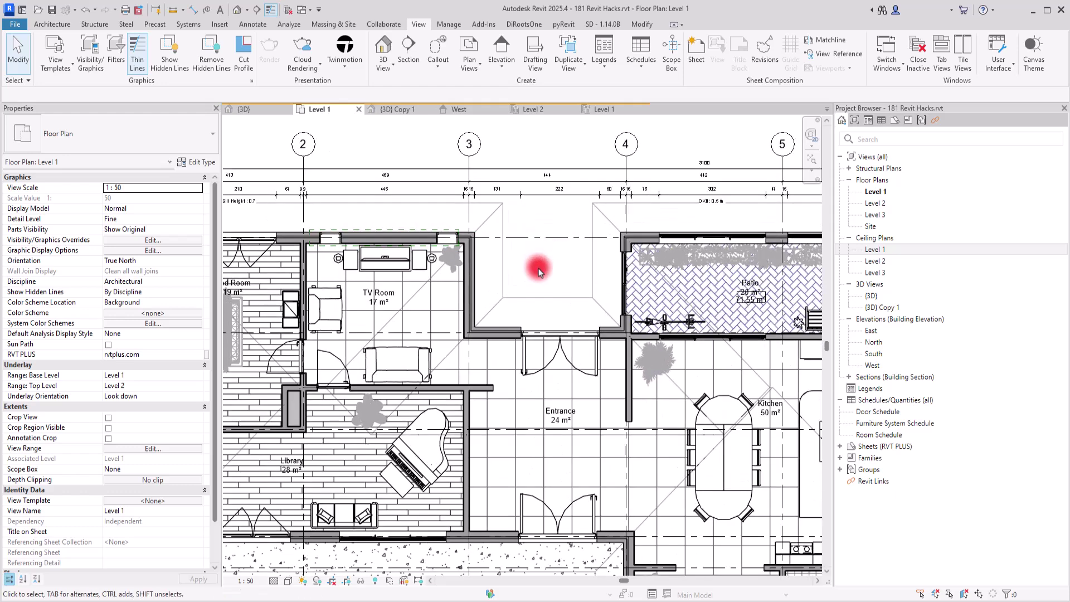
pyautogui.scroll(3, 537, 272)
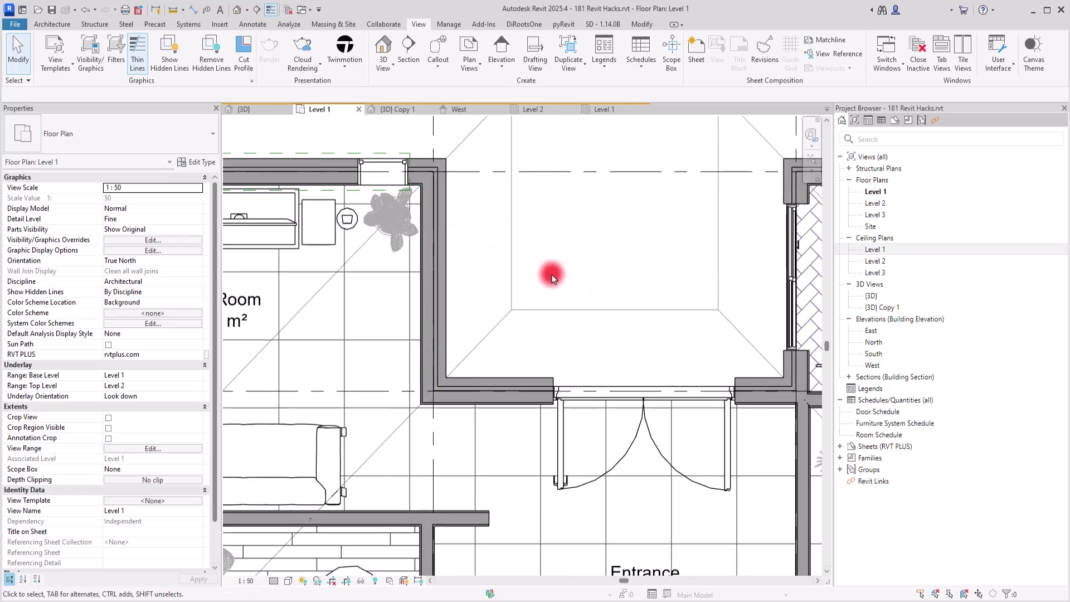
pyautogui.scroll(-4, 552, 277)
pyautogui.scroll(2, 521, 229)
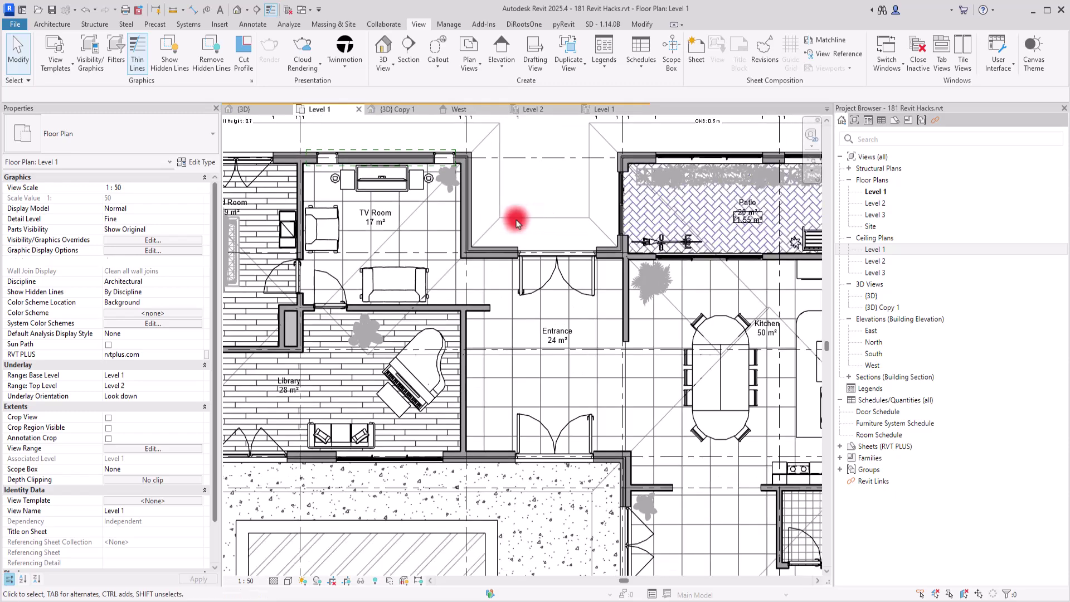
pyautogui.scroll(-3, 507, 222)
pyautogui.scroll(3, 474, 210)
pyautogui.click(443, 197)
pyautogui.scroll(2, 444, 198)
pyautogui.scroll(3, 593, 227)
pyautogui.moveTo(592, 227); pyautogui.dragTo(418, 210, button='middle')
pyautogui.scroll(1, 375, 270)
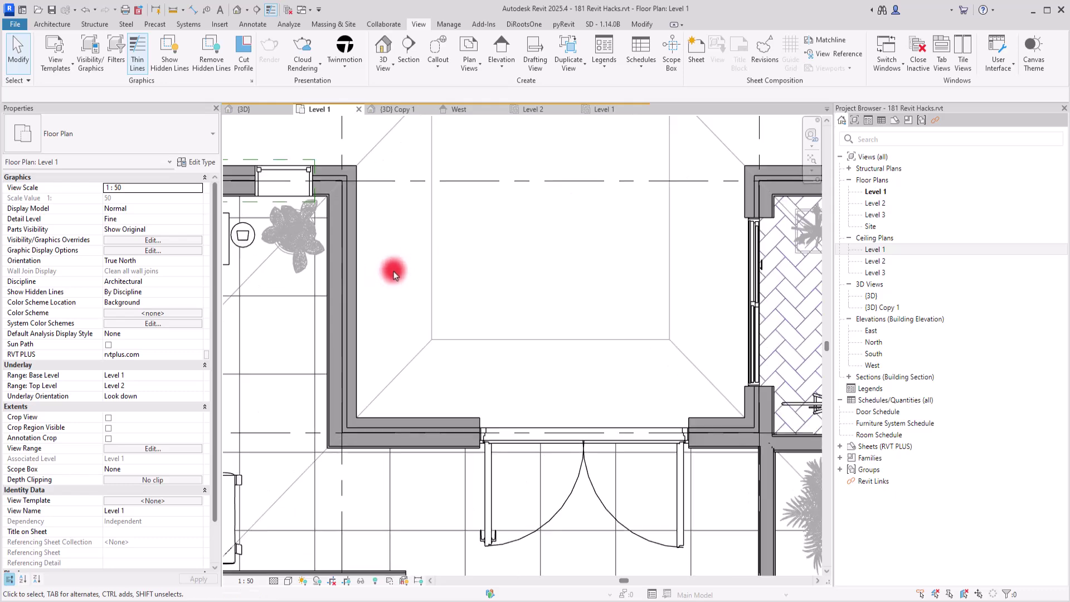
# In the Level 1 visibility/graphic overrides, make the Walls cut background pattern visible and color it grey RGB 112-112-112.
pyautogui.press('v')
pyautogui.press('g')
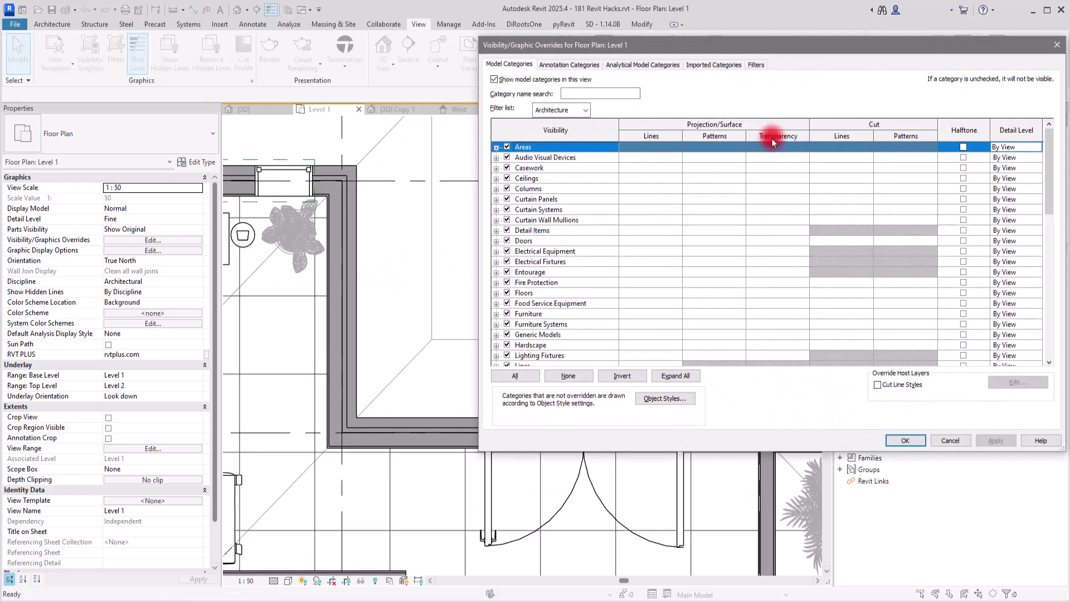
pyautogui.moveTo(1044, 144); pyautogui.dragTo(1046, 334)
pyautogui.click(566, 346)
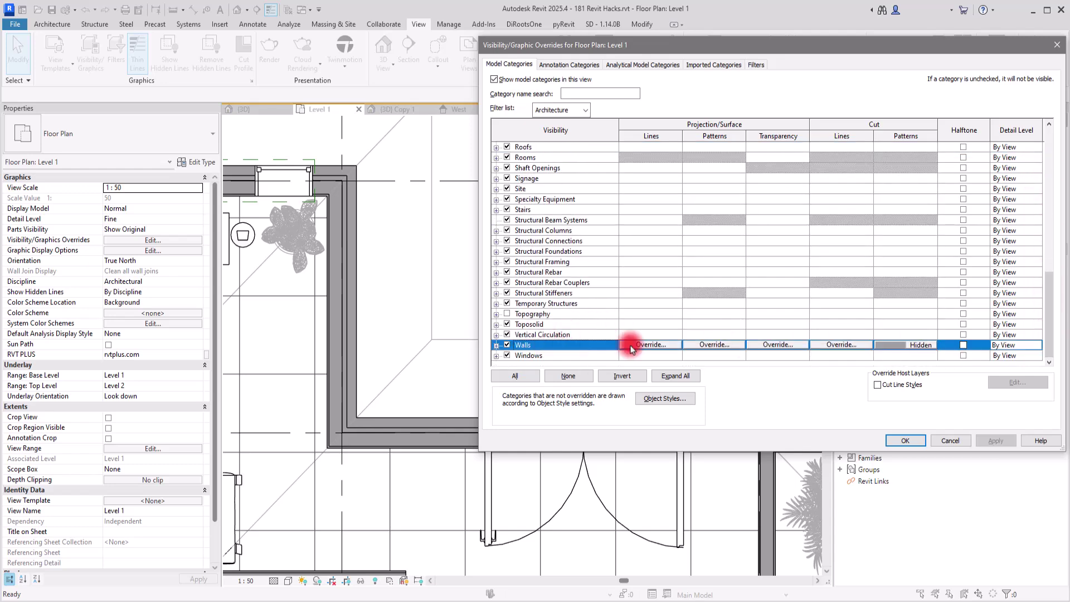
pyautogui.click(899, 344)
pyautogui.click(696, 213)
pyautogui.click(699, 244)
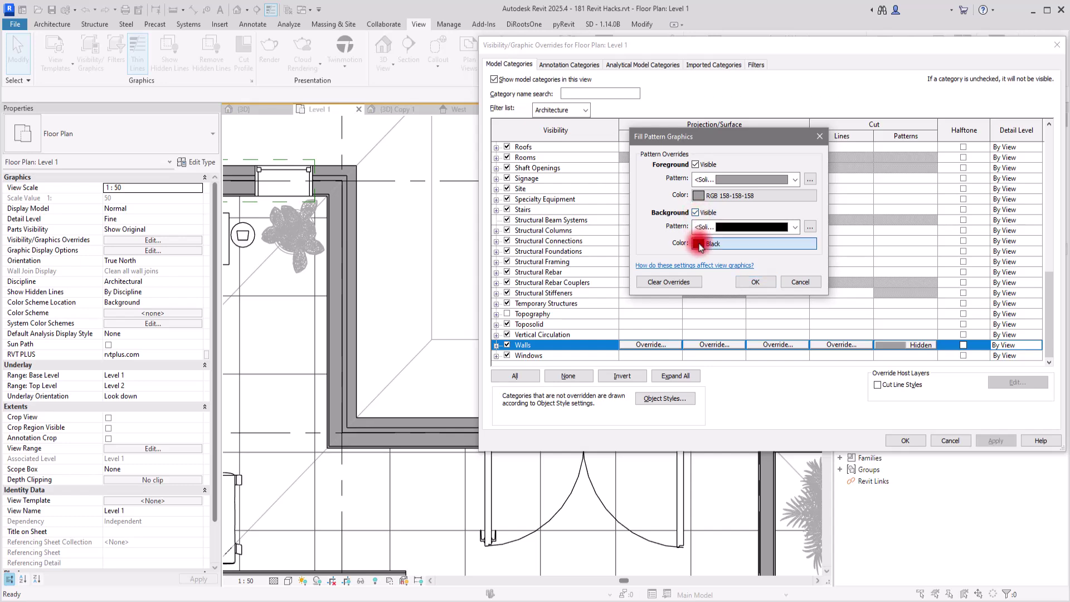
pyautogui.click(656, 196)
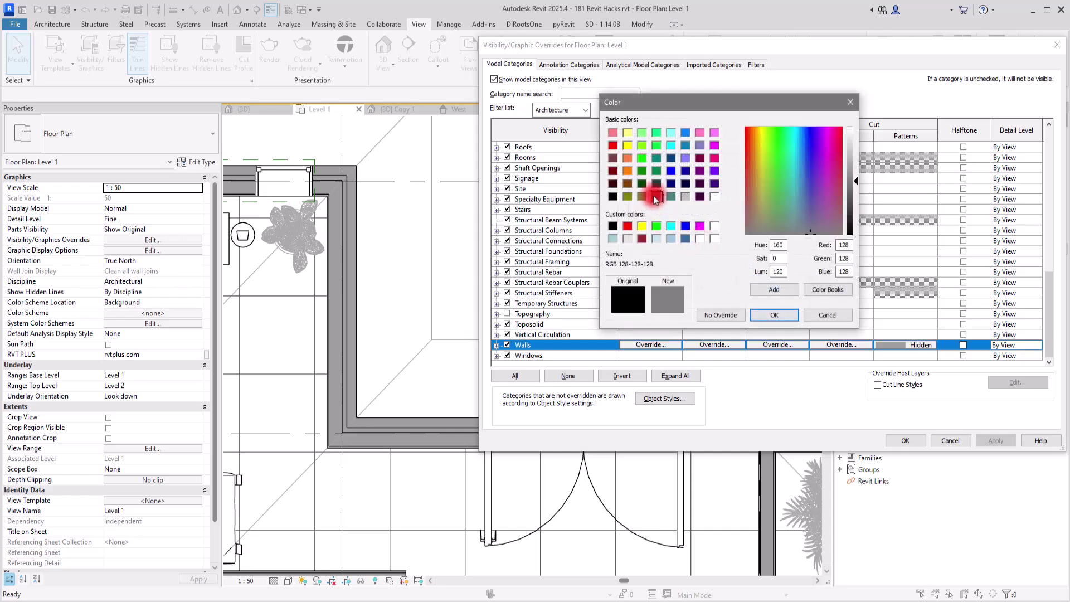
pyautogui.click(857, 186)
pyautogui.click(775, 315)
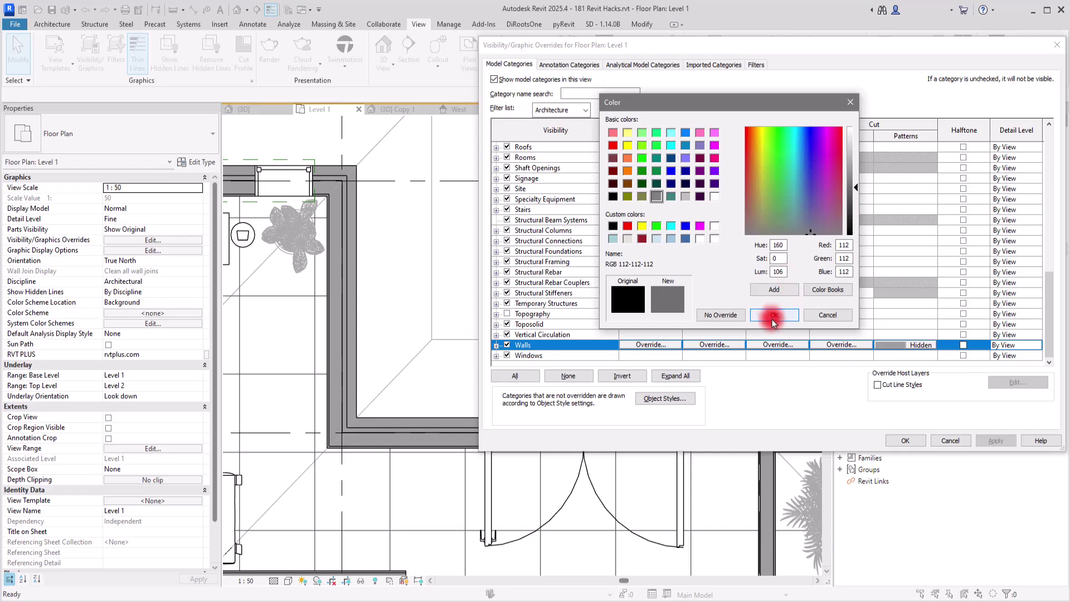
# Set the Walls cut foreground to the Brickwork pattern in light grey RGB 238-238-238 and apply the overrides.
pyautogui.click(698, 195)
pyautogui.moveTo(857, 168); pyautogui.dragTo(856, 134)
pyautogui.click(768, 316)
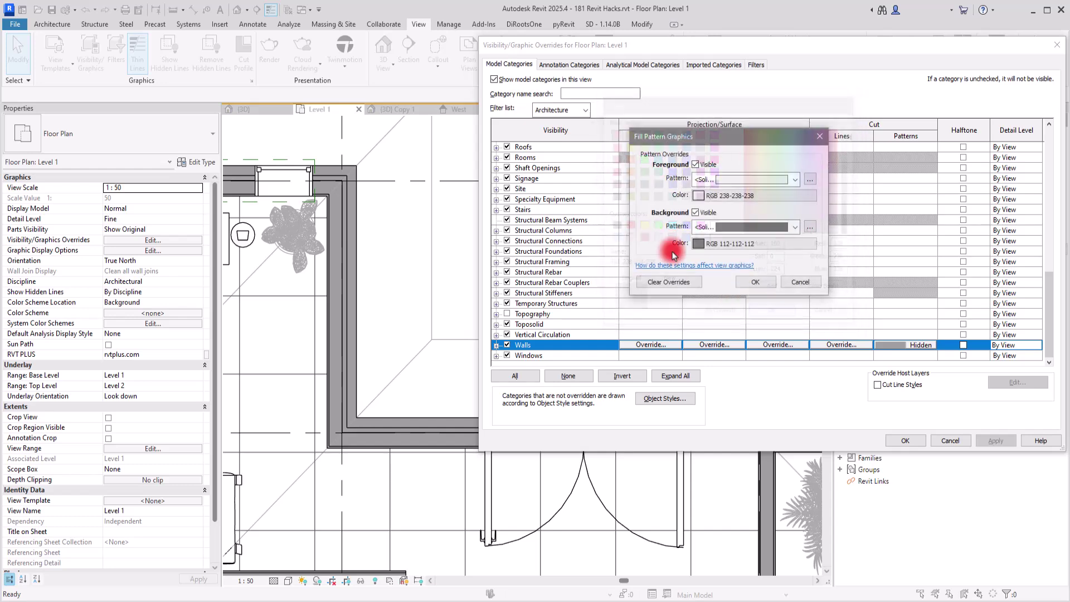
pyautogui.click(795, 180)
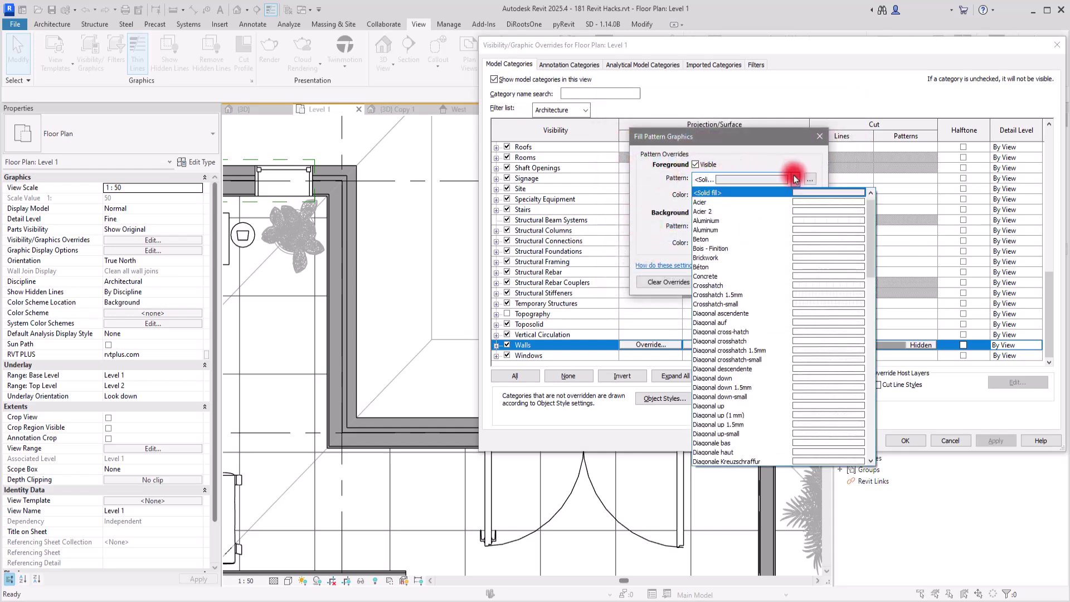
pyautogui.click(752, 258)
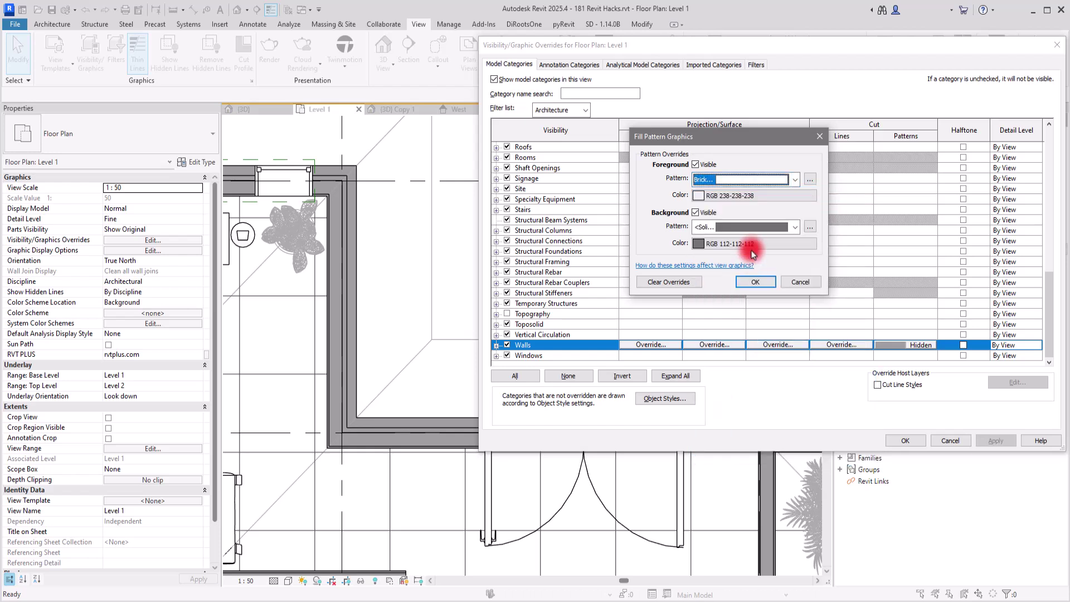
pyautogui.click(759, 282)
pyautogui.click(904, 441)
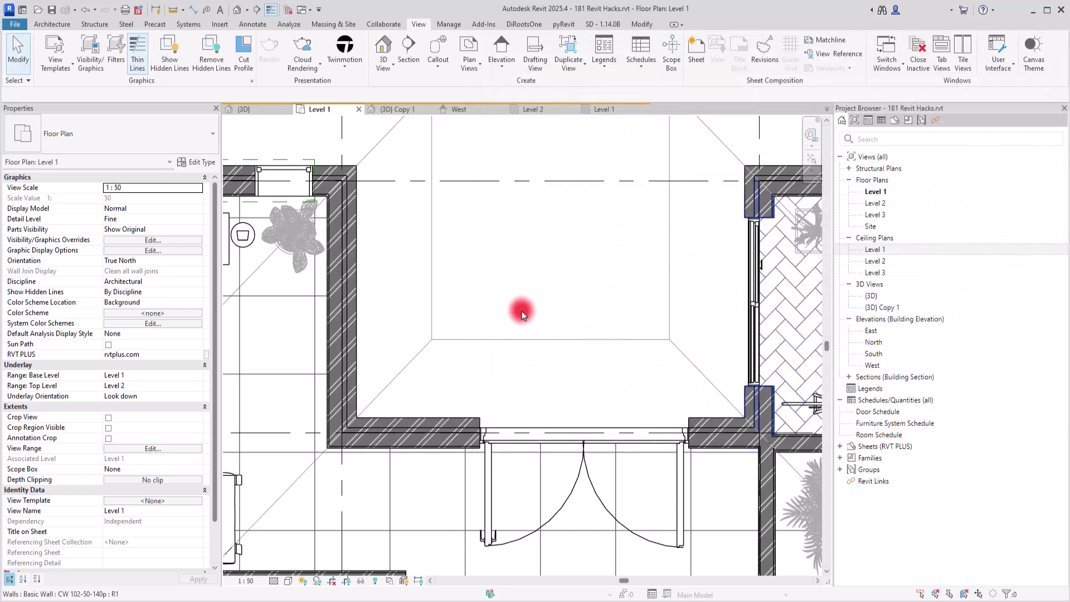
# Inspect the brickwork cut pattern on the walls around the TV Room, Library and Entrance.
pyautogui.scroll(-3, 482, 235)
pyautogui.scroll(4, 437, 222)
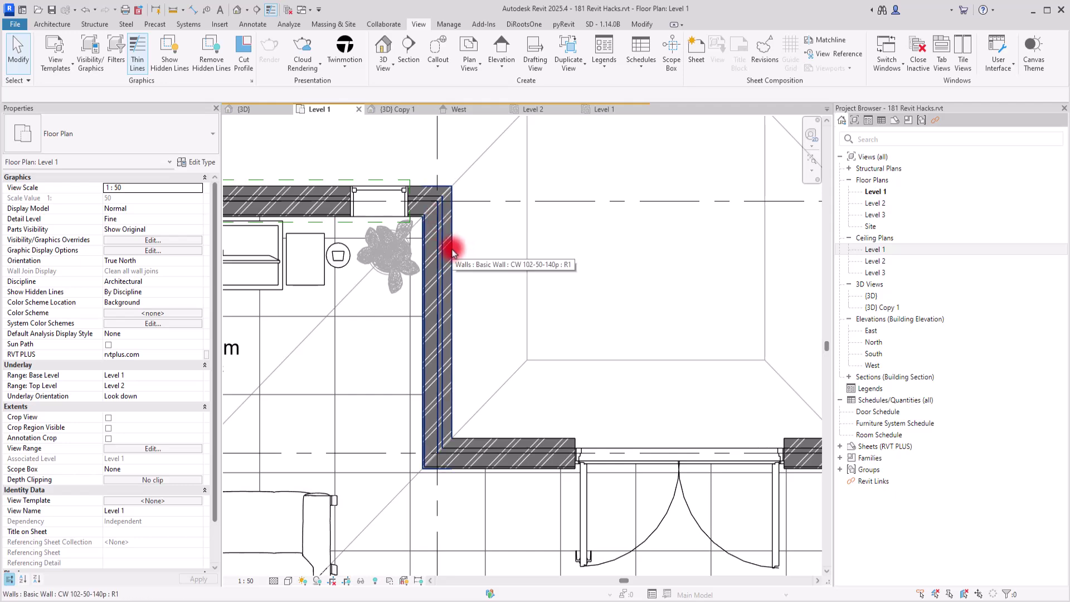
pyautogui.scroll(-5, 463, 235)
pyautogui.scroll(5, 440, 340)
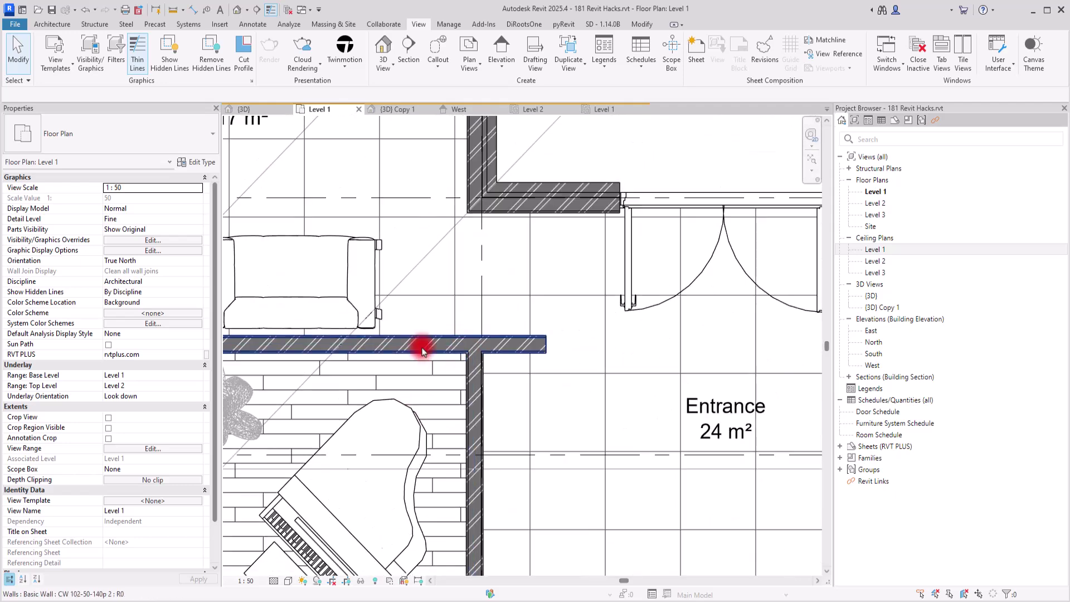
pyautogui.scroll(-5, 545, 295)
pyautogui.scroll(3, 541, 342)
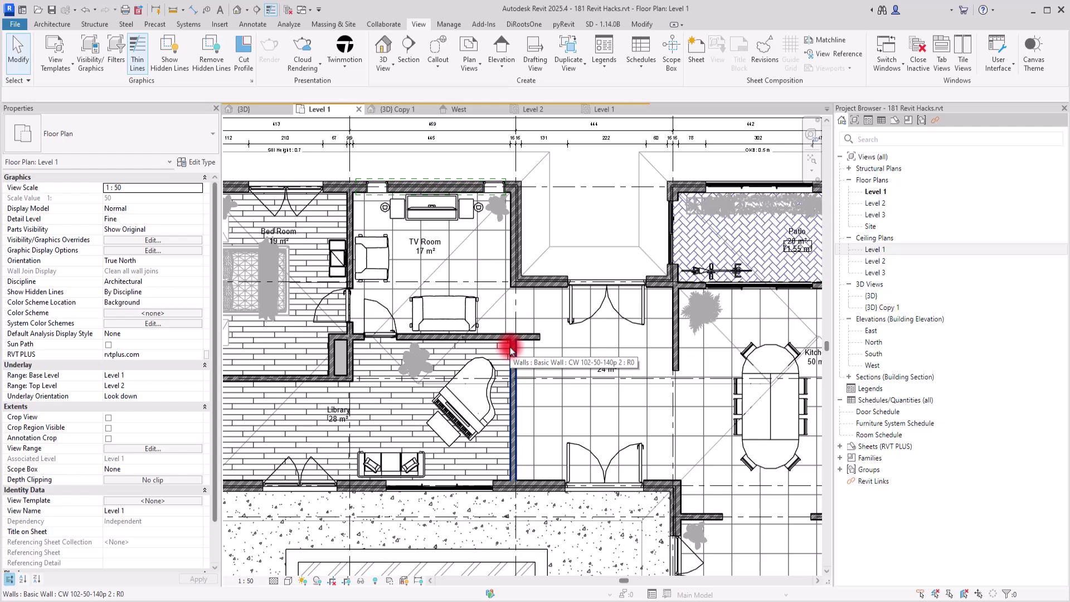
pyautogui.scroll(3, 524, 273)
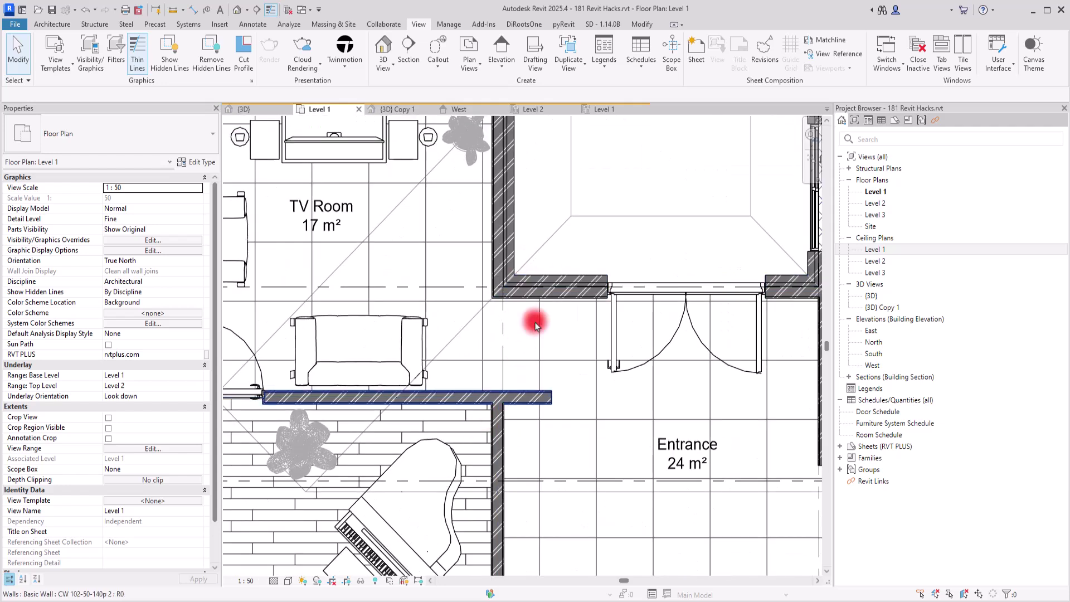
# Select the Library's two walls bordering the TV Room and Entrance, and review their view-specific element graphics without changing them.
pyautogui.click(506, 397)
pyautogui.keyDown('ctrl'); pyautogui.click(501, 422); pyautogui.keyUp('ctrl')
pyautogui.scroll(2, 521, 401)
pyautogui.scroll(-3, 418, 312)
pyautogui.scroll(1, 418, 335)
pyautogui.keyDown('shift'); pyautogui.click(373, 420); pyautogui.keyUp('shift')
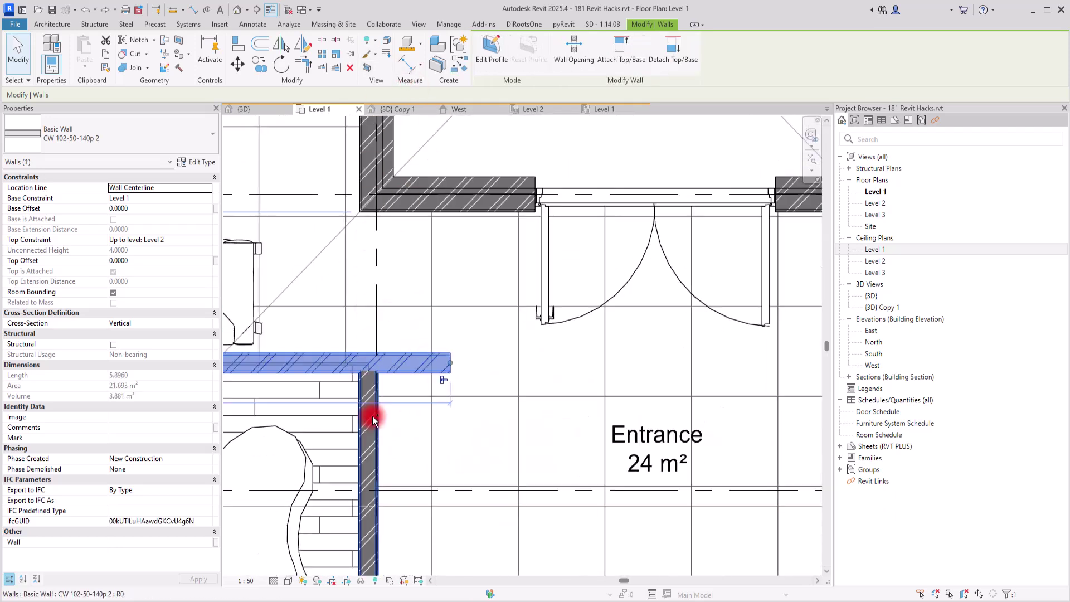
pyautogui.keyDown('ctrl'); pyautogui.click(375, 423); pyautogui.keyUp('ctrl')
pyautogui.scroll(-3, 490, 273)
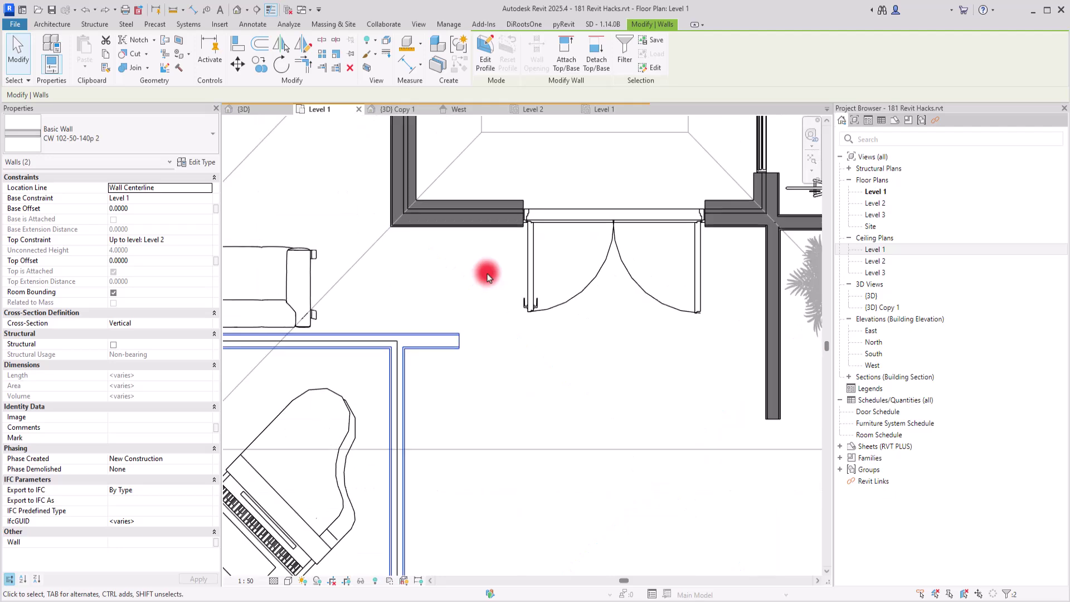
pyautogui.scroll(3, 487, 173)
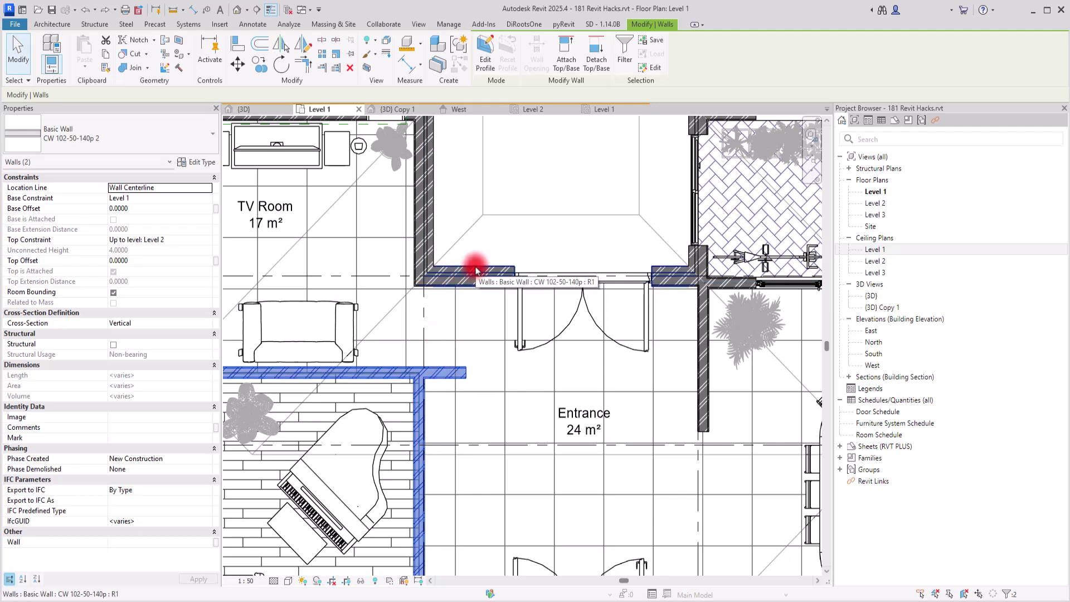
pyautogui.click(379, 54)
pyautogui.click(384, 69)
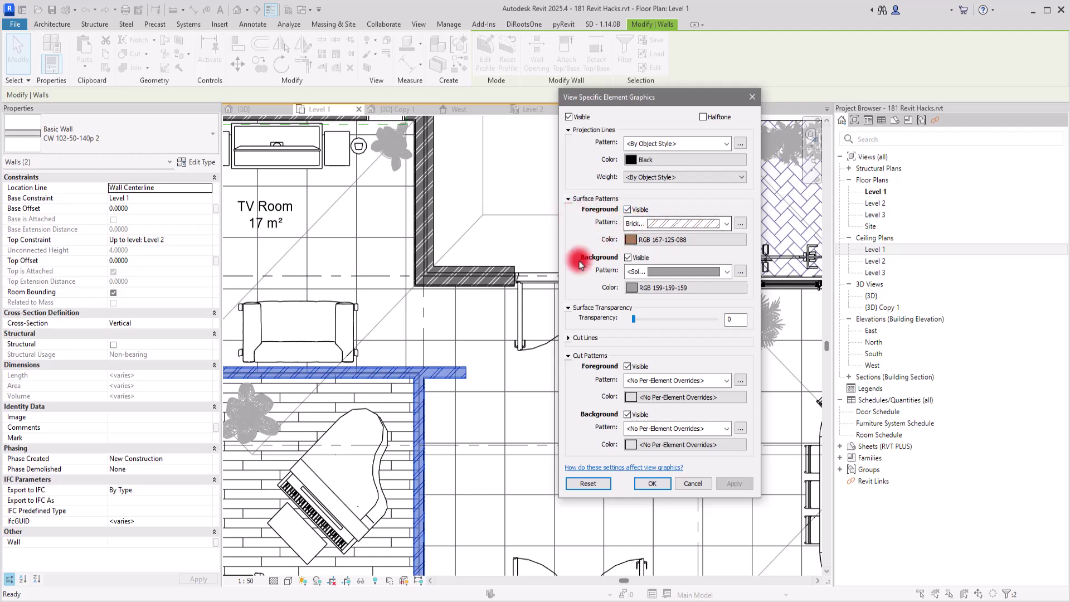
pyautogui.click(752, 99)
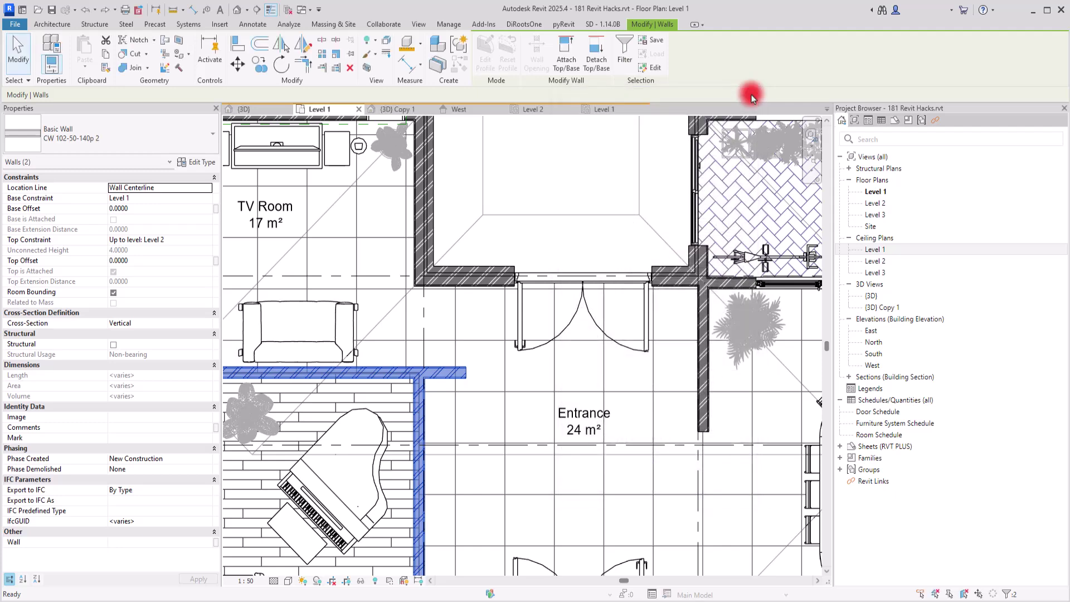
# Deselect the two walls and review the wall display across the entire Level 1 floor plan.
pyautogui.scroll(-5, 440, 303)
pyautogui.scroll(-3, 490, 178)
pyautogui.press('Escape')
pyautogui.scroll(-3, 496, 158)
pyautogui.scroll(2, 489, 160)
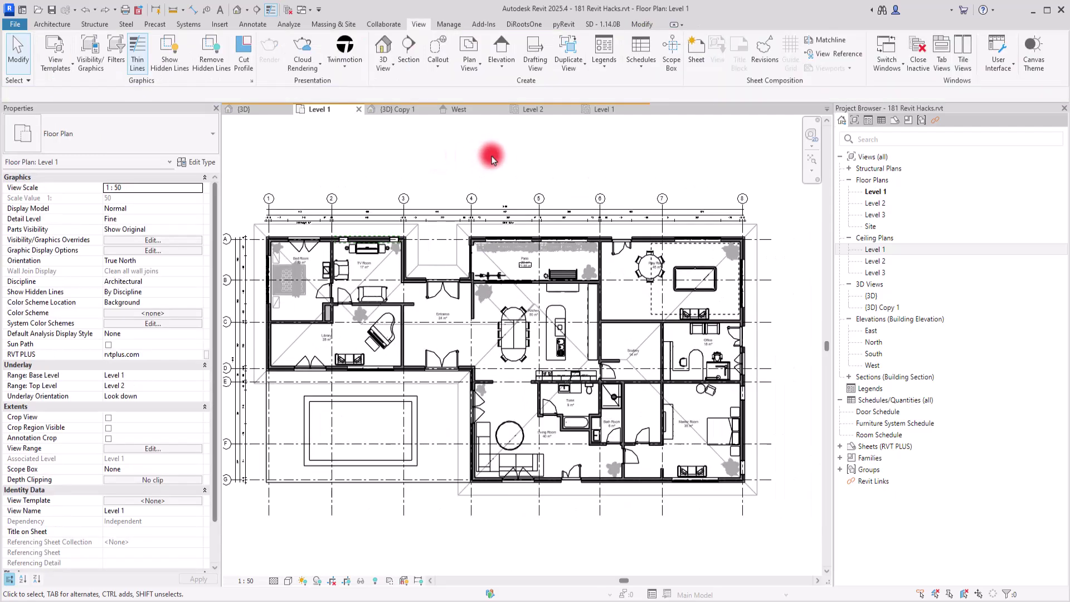